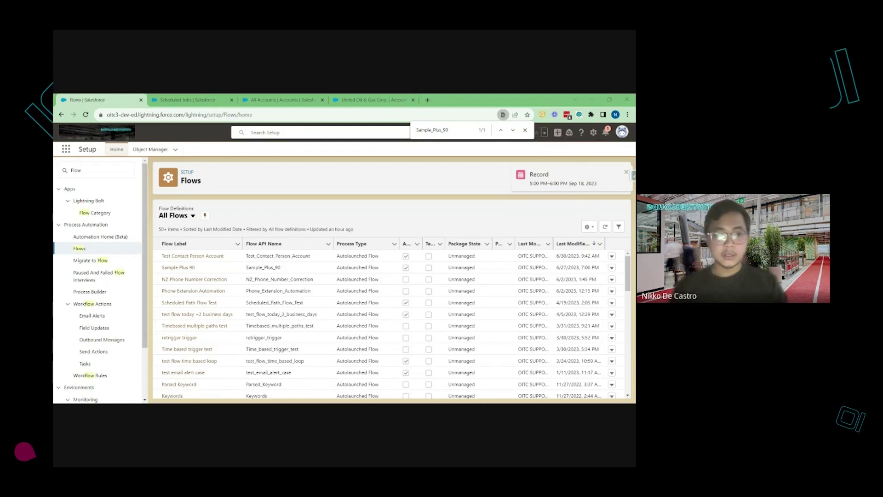
Dismiss the event reminder notification over the Flows list
{"action": "left_click", "coordinate": [626, 173]}
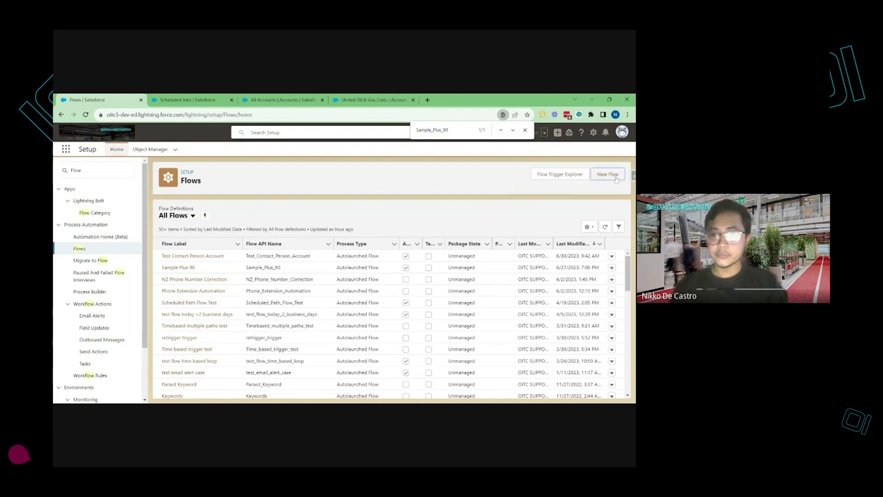
Create a new Schedule-Triggered Flow, then switch over to the All Accounts list
{"action": "left_click", "coordinate": [608, 176]}
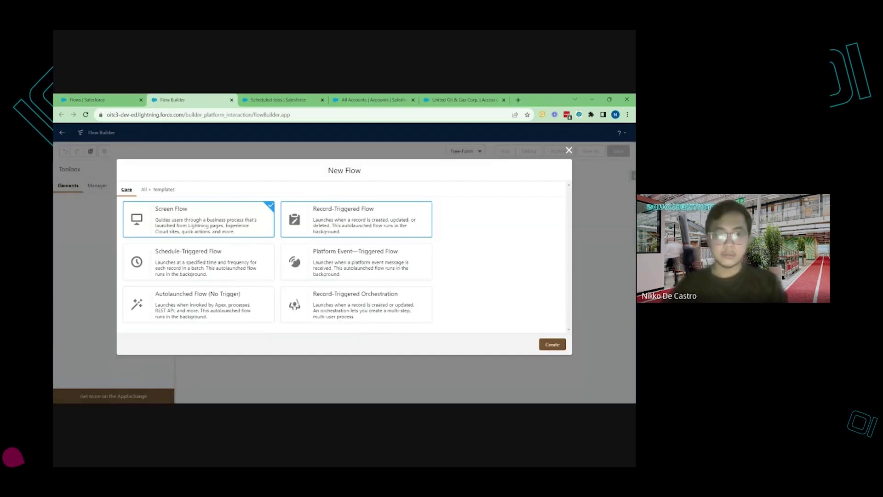
{"action": "left_click", "coordinate": [183, 265]}
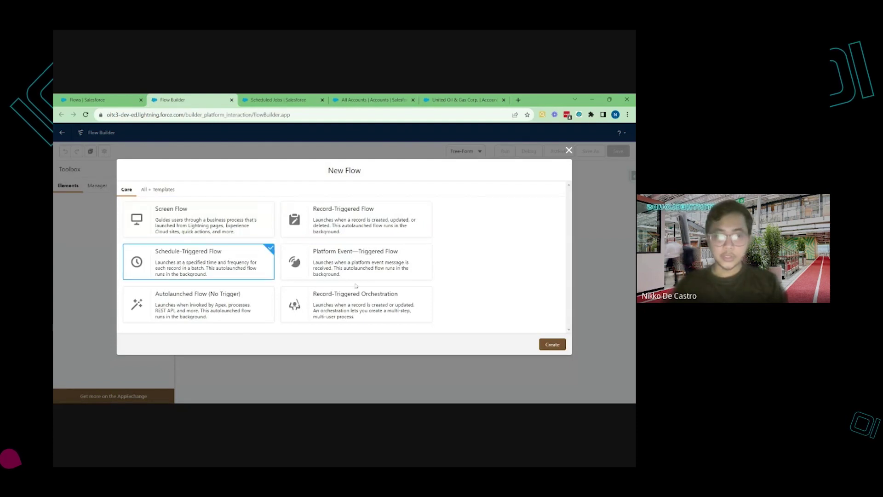
{"action": "left_click", "coordinate": [551, 345]}
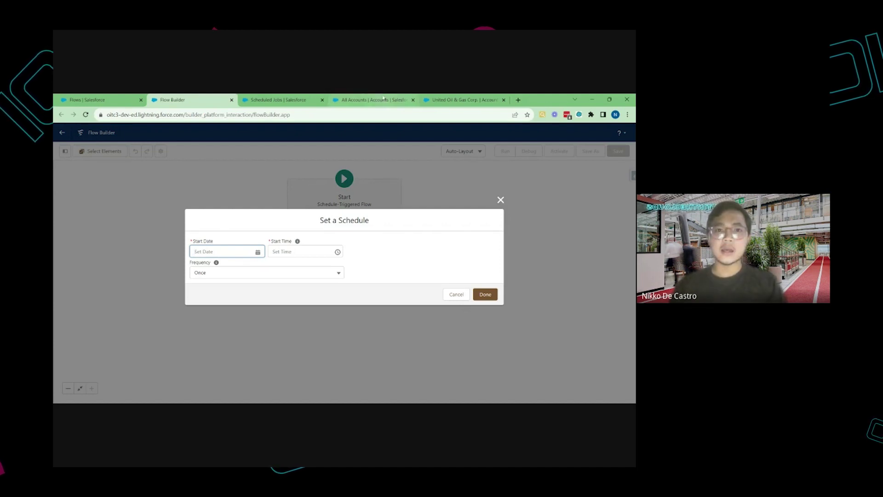
{"action": "left_click", "coordinate": [383, 100]}
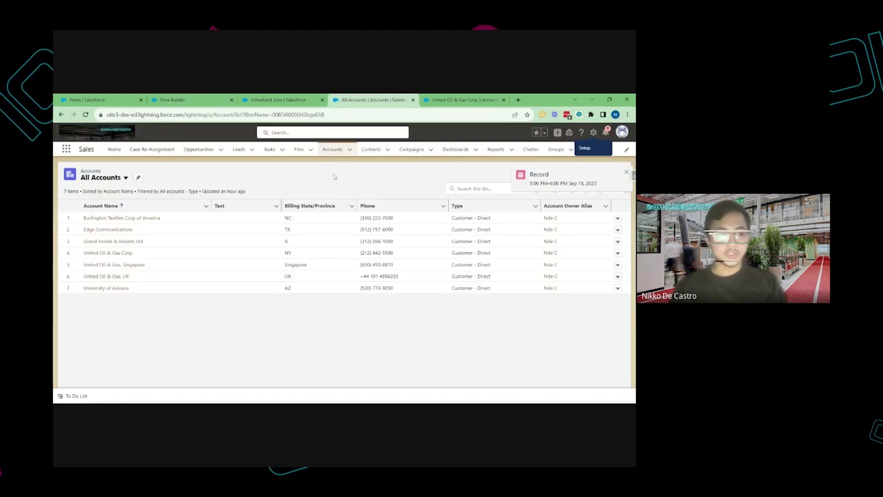
Dismiss the reminder, review the Customer - Direct filter on All Accounts, then return to the flow
{"action": "left_click", "coordinate": [627, 173]}
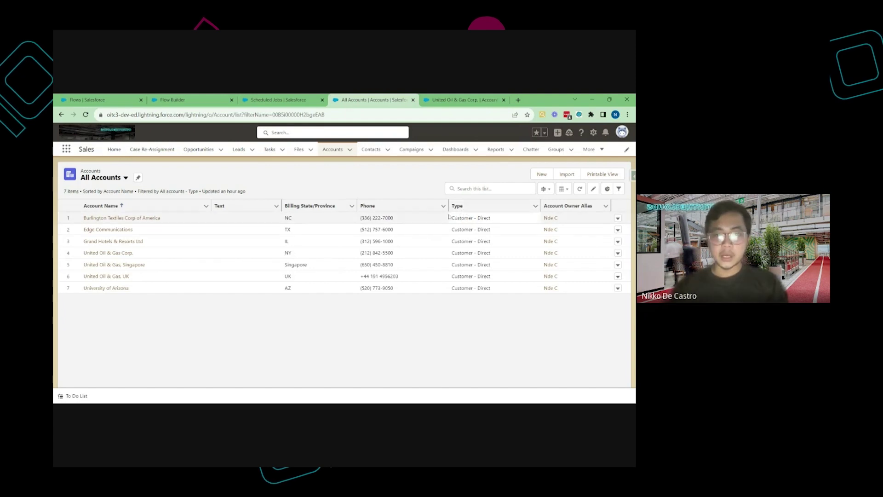
{"action": "left_click", "coordinate": [619, 190]}
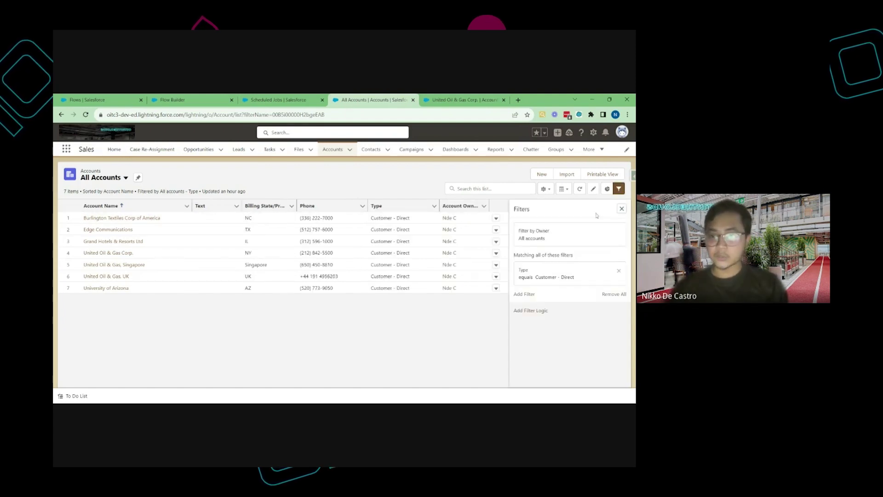
{"action": "left_click", "coordinate": [621, 207]}
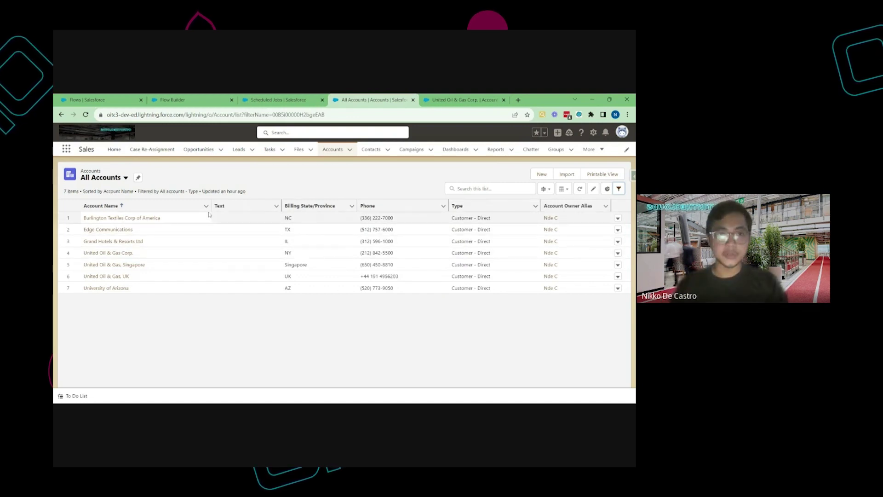
{"action": "left_click", "coordinate": [202, 100]}
Schedule the flow to start today, Sep 18, 2023, at 5:15 PM with frequency Once
{"action": "left_click", "coordinate": [230, 249]}
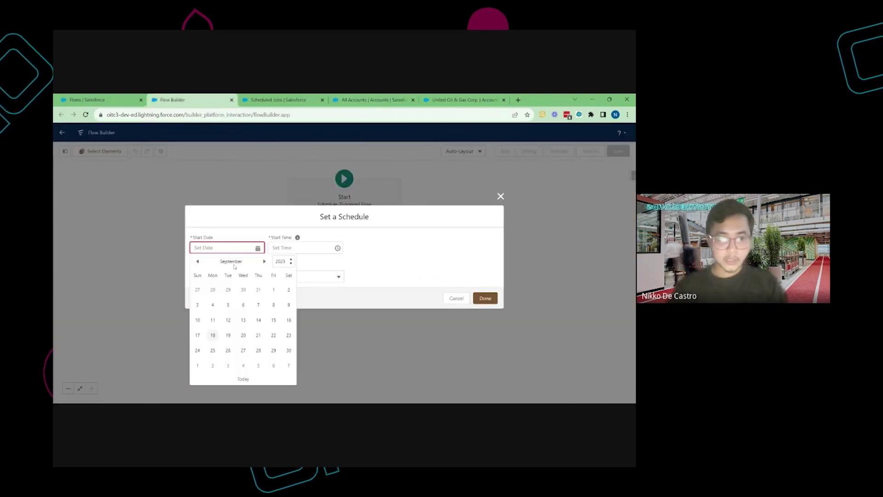
{"action": "left_click", "coordinate": [245, 380]}
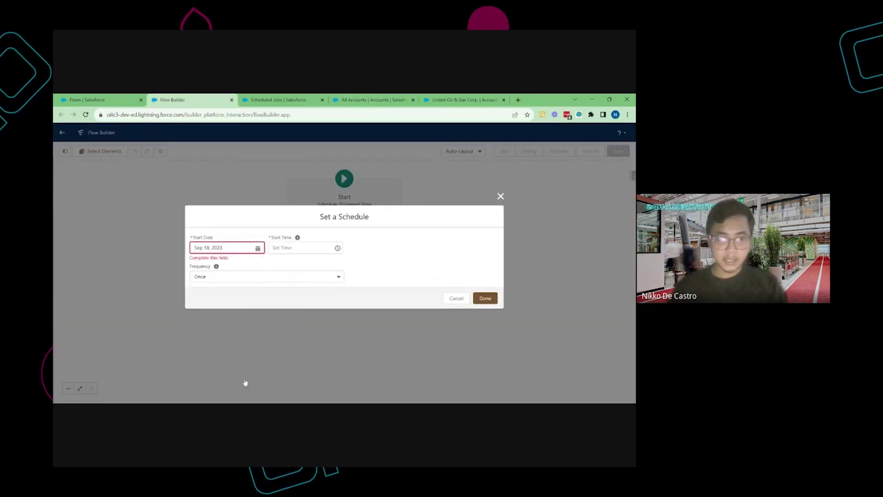
{"action": "left_click", "coordinate": [395, 265]}
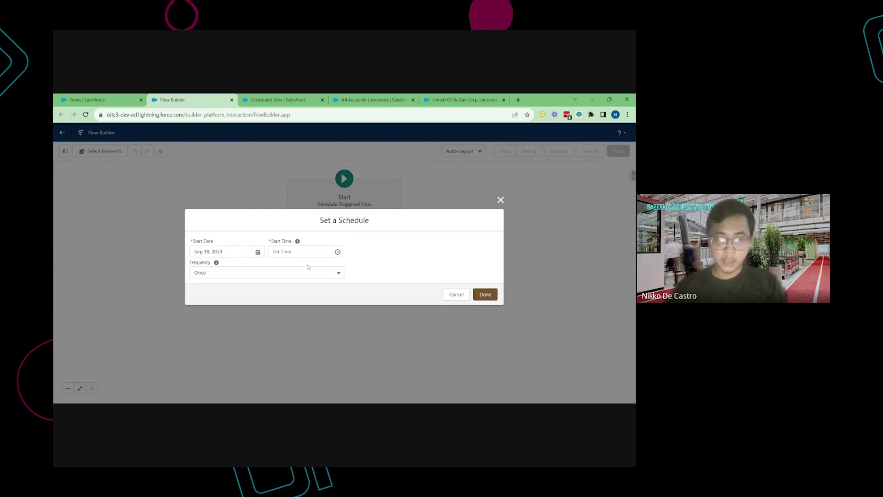
{"action": "left_click", "coordinate": [281, 252]}
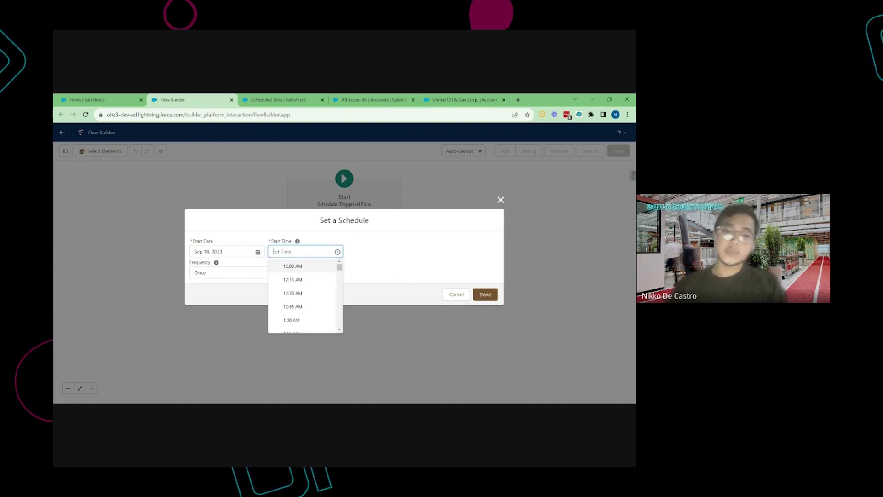
{"action": "type", "text": "5"}
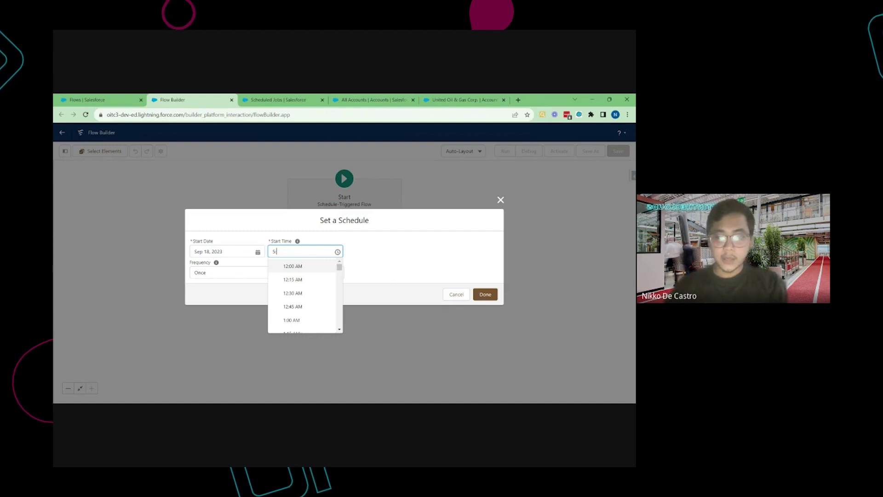
{"action": "type", "text": ":14"}
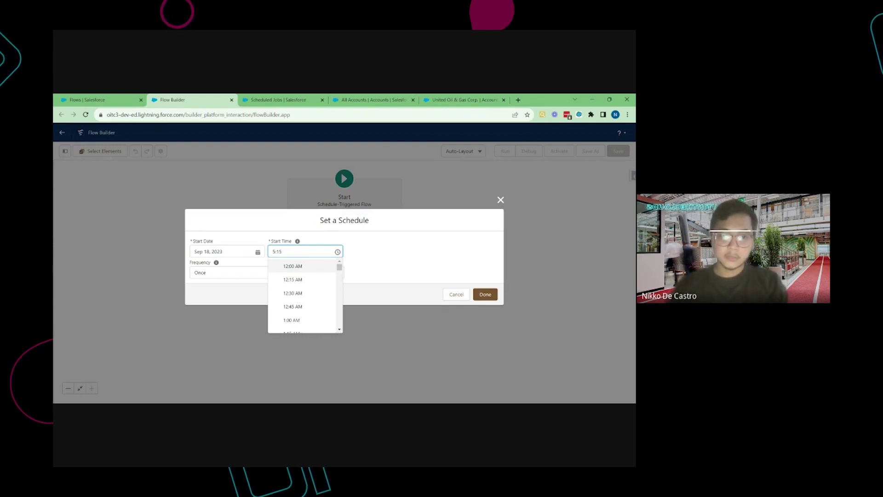
{"action": "type", "text": " PM"}
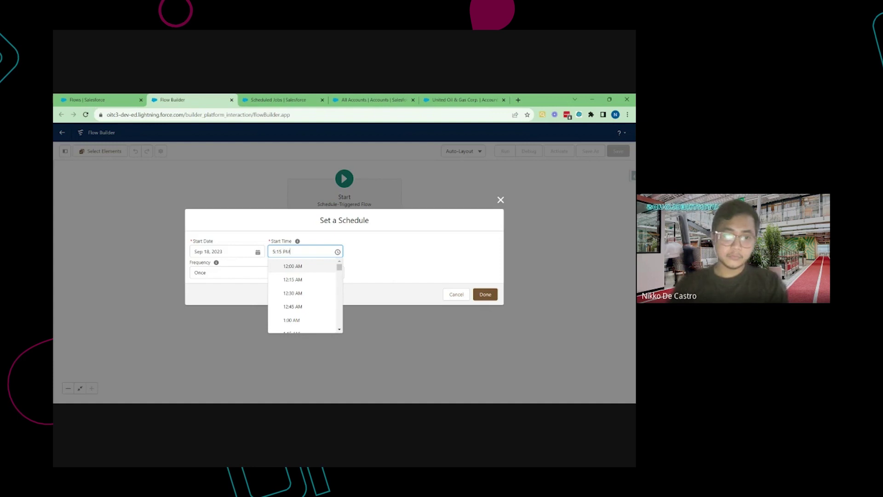
{"action": "left_click", "coordinate": [371, 250]}
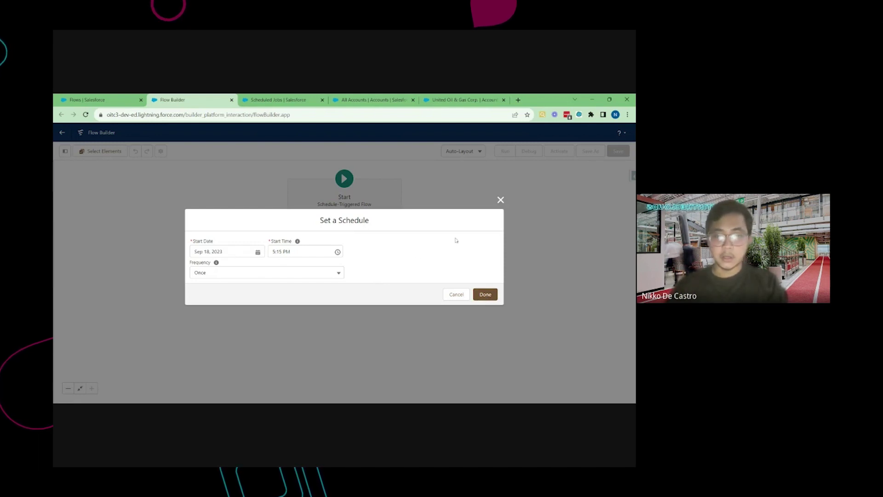
{"action": "left_click", "coordinate": [483, 295]}
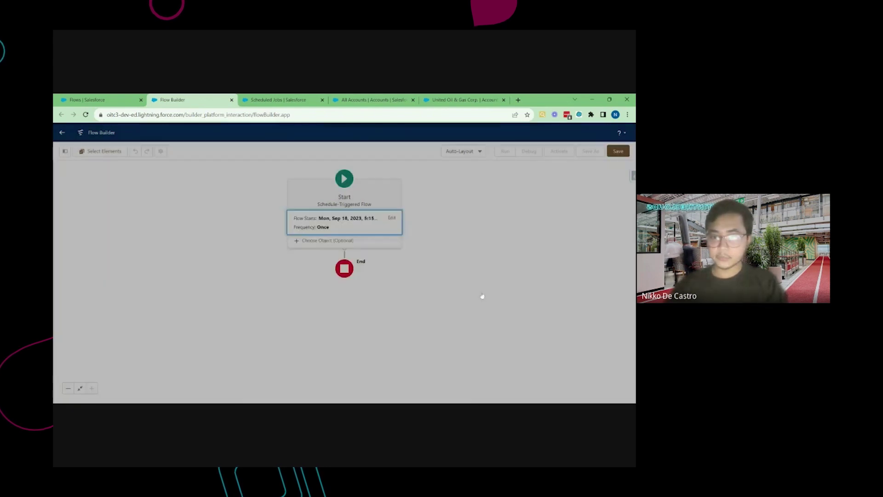
Choose Account as the object the scheduled flow processes
{"action": "left_click", "coordinate": [306, 241]}
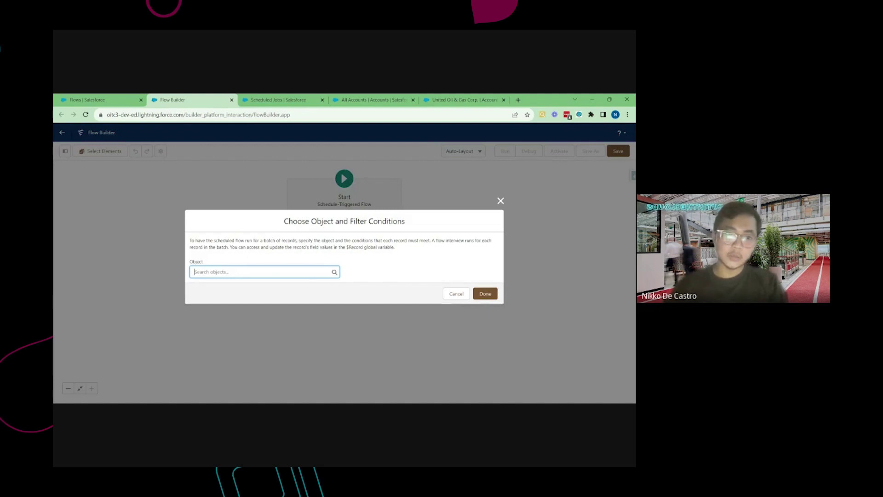
{"action": "type", "text": "Acco"}
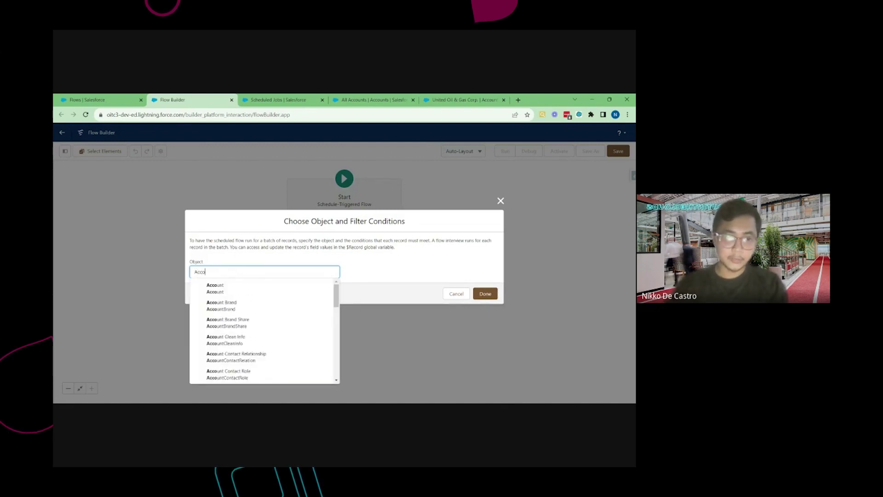
{"action": "left_click", "coordinate": [238, 287]}
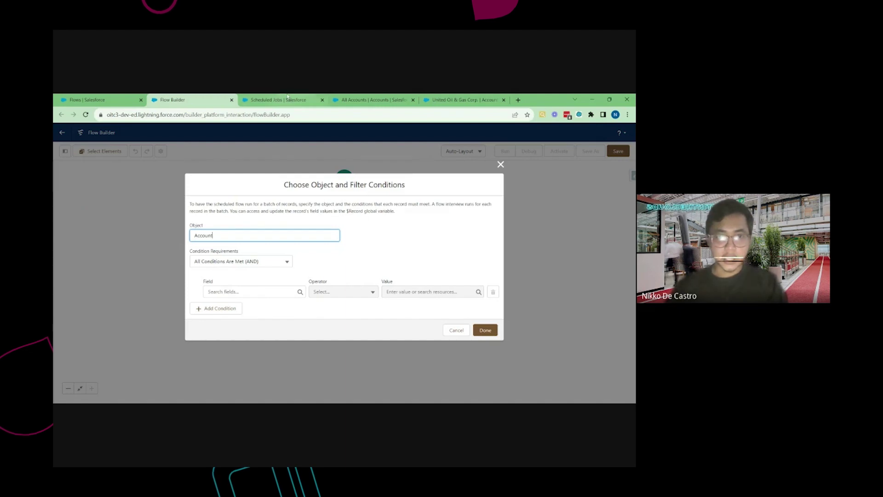
{"action": "left_click", "coordinate": [396, 100]}
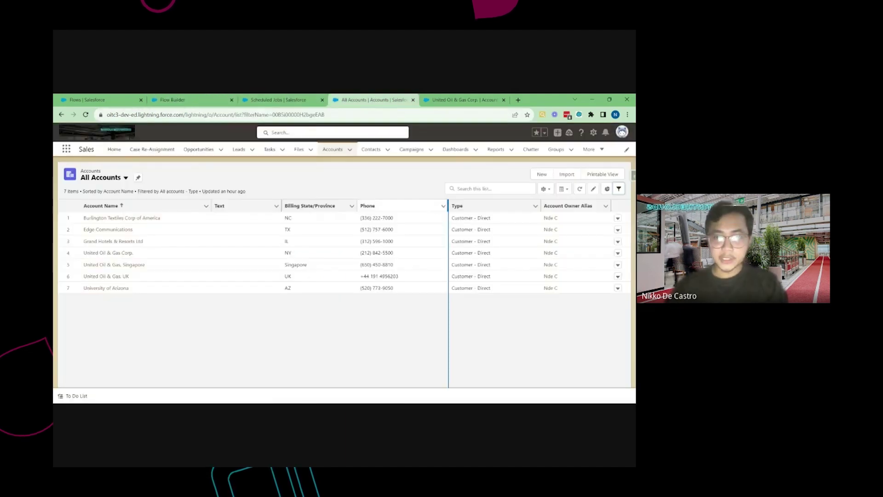
{"action": "left_click", "coordinate": [193, 100]}
Add the filter condition Type equals Customer - Direct and confirm the start settings
{"action": "left_click", "coordinate": [249, 291]}
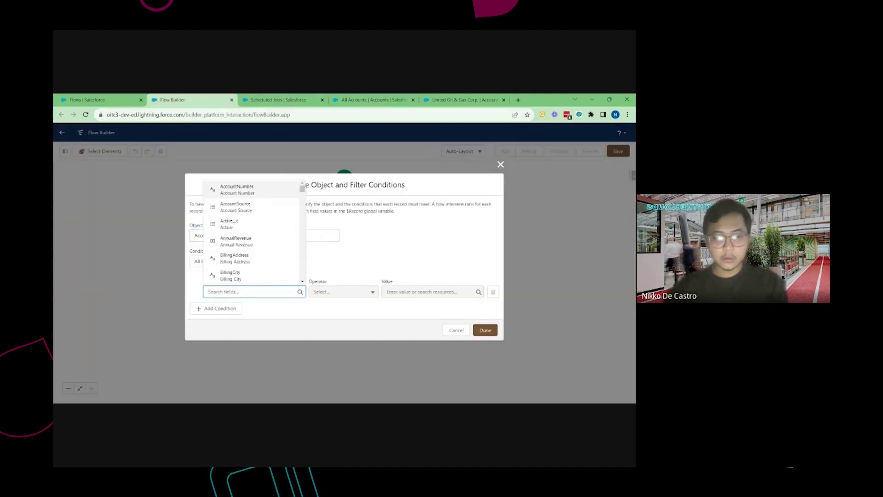
{"action": "type", "text": "Type"}
{"action": "left_click", "coordinate": [246, 276]}
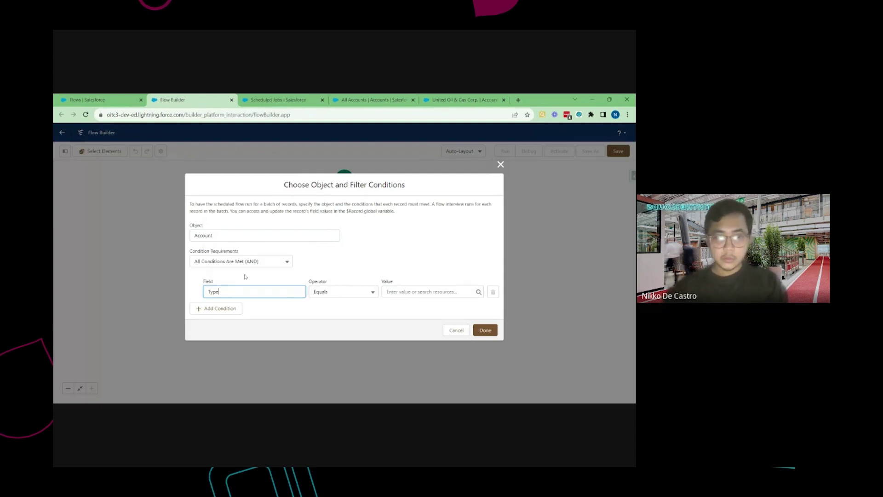
{"action": "left_click", "coordinate": [428, 291]}
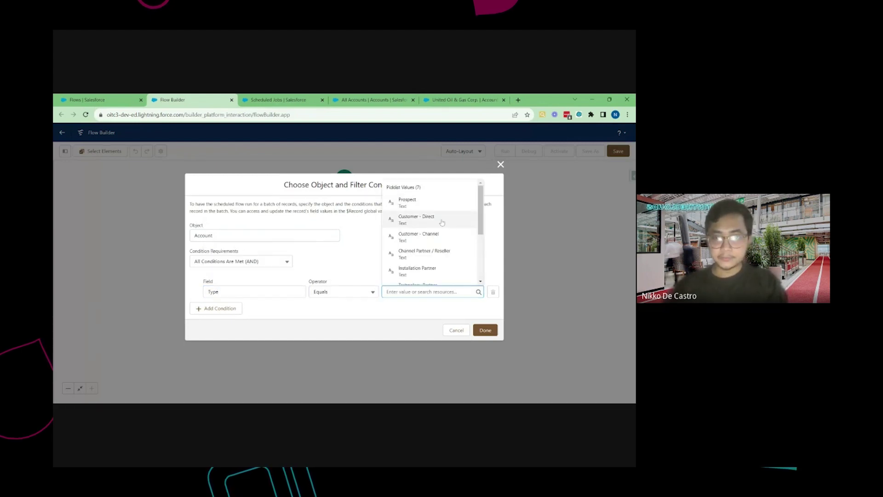
{"action": "left_click", "coordinate": [414, 220]}
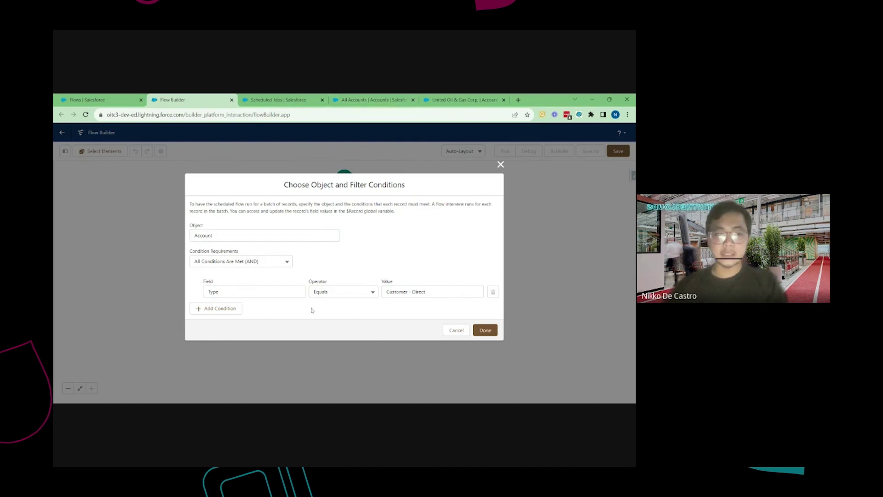
{"action": "left_click", "coordinate": [485, 330]}
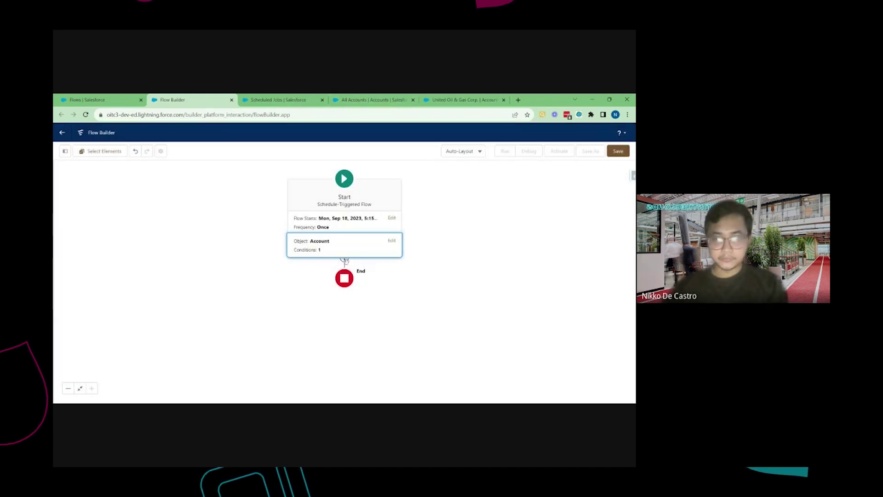
Add an Update Records element after the Start step
{"action": "left_click", "coordinate": [345, 261]}
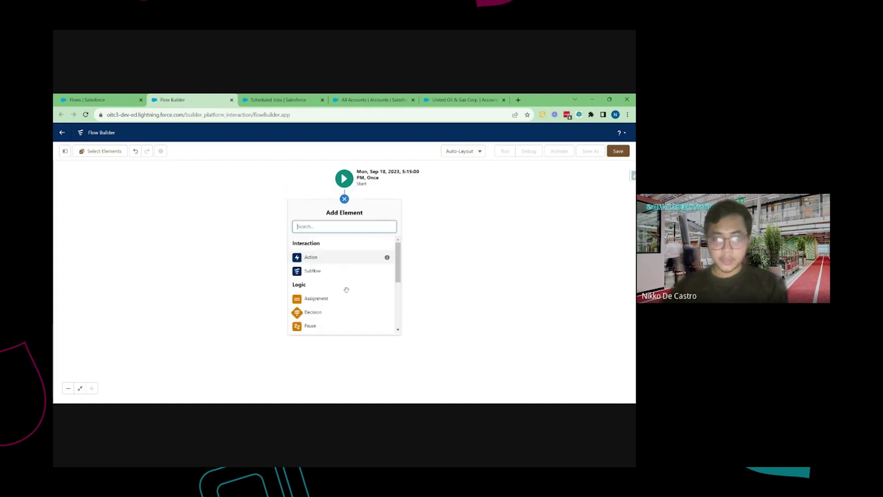
{"action": "type", "text": "Update"}
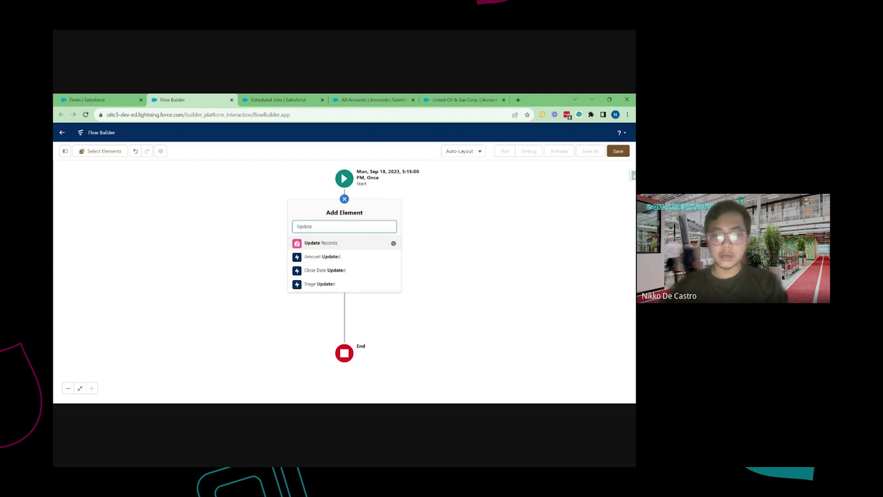
{"action": "left_click", "coordinate": [327, 245]}
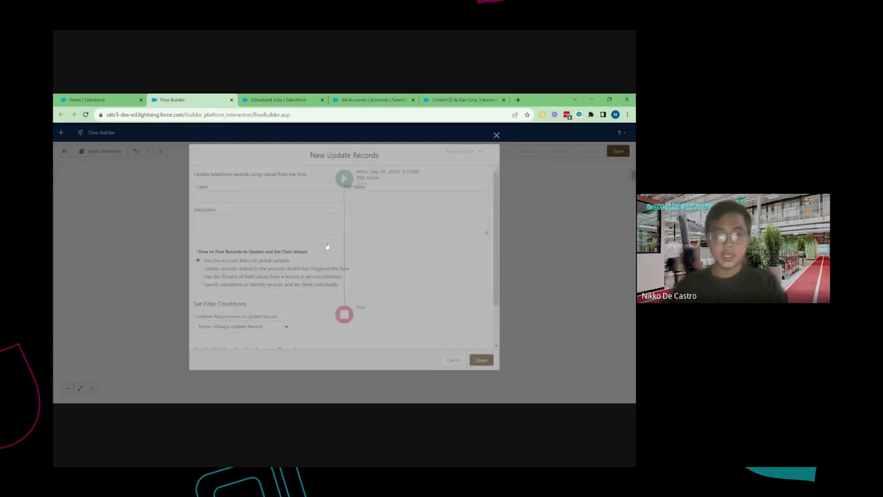
Label the element 'Update Account Records' so its API name becomes Update_Account_Records
{"action": "type", "text": "Updaet A"}
{"action": "key", "text": "BackSpace"}
{"action": "key", "text": "BackSpace"}
{"action": "key", "text": "BackSpace"}
{"action": "key", "text": "BackSpace"}
{"action": "type", "text": "te Accou"}
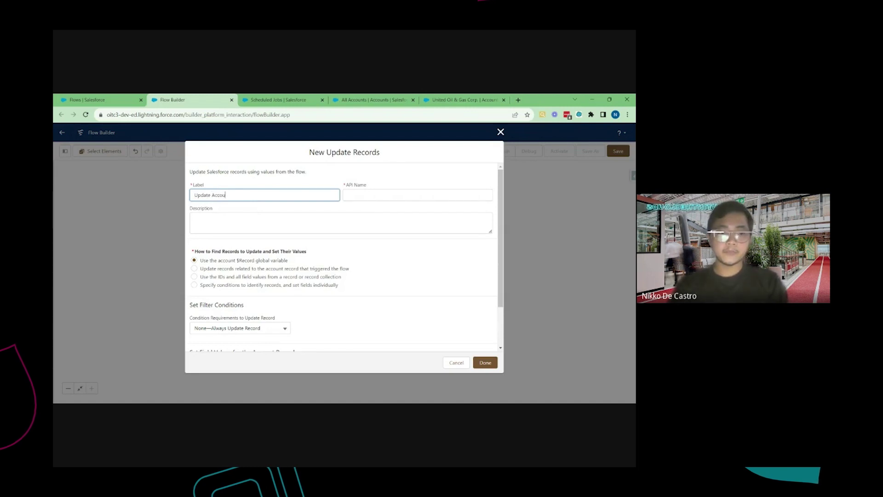
{"action": "type", "text": "nt Records"}
{"action": "left_click", "coordinate": [256, 214]}
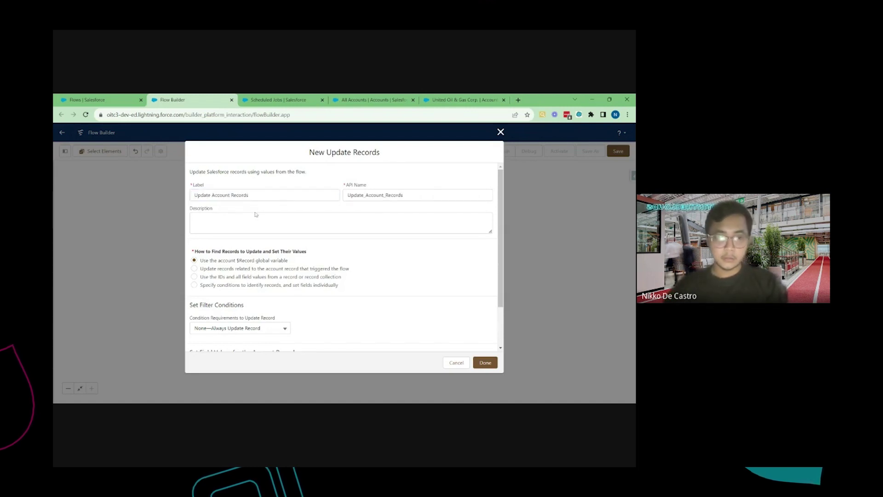
{"action": "scroll", "coordinate": [325, 266], "scroll_direction": "down", "scroll_amount": 2}
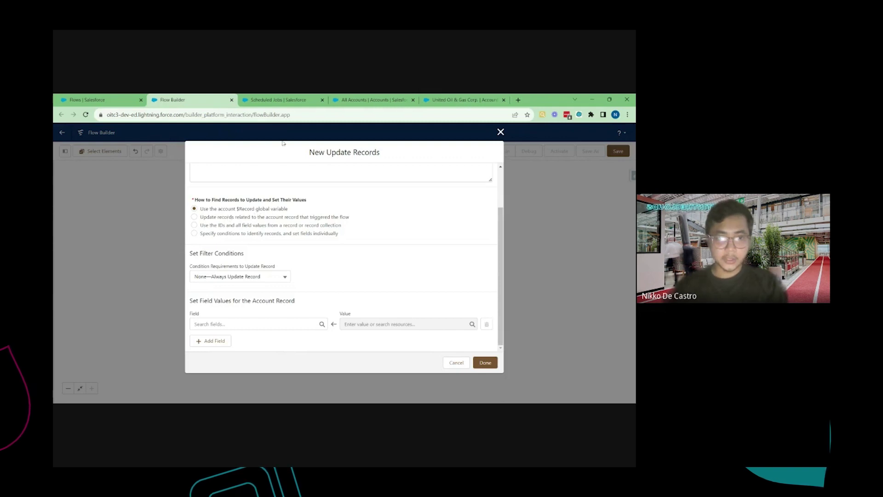
Choose Text__c as the Account field to update
{"action": "left_click", "coordinate": [253, 324]}
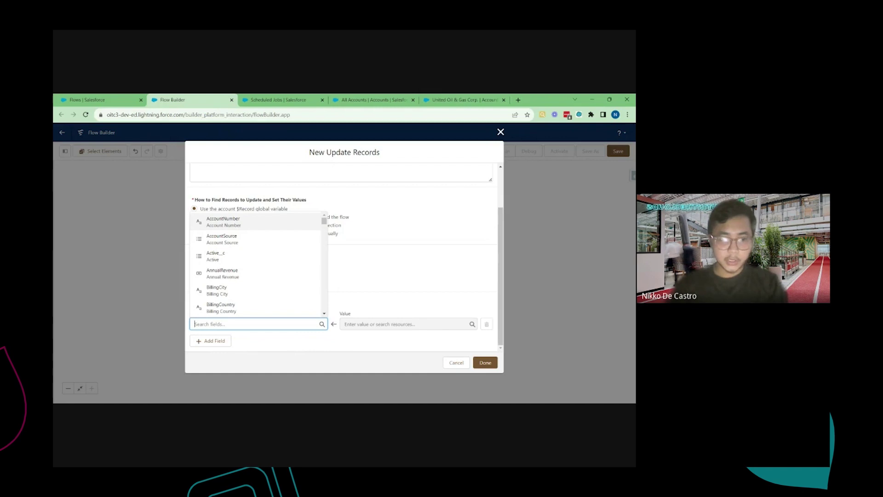
{"action": "type", "text": "Text"}
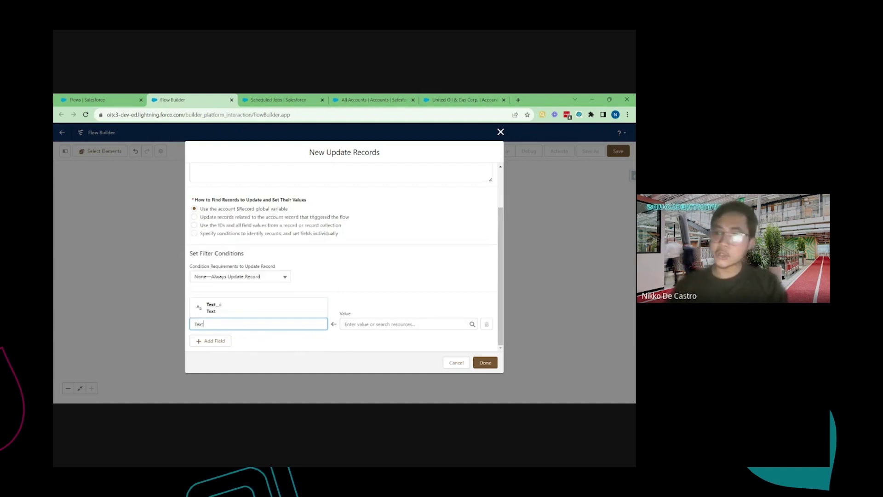
{"action": "left_click", "coordinate": [236, 311]}
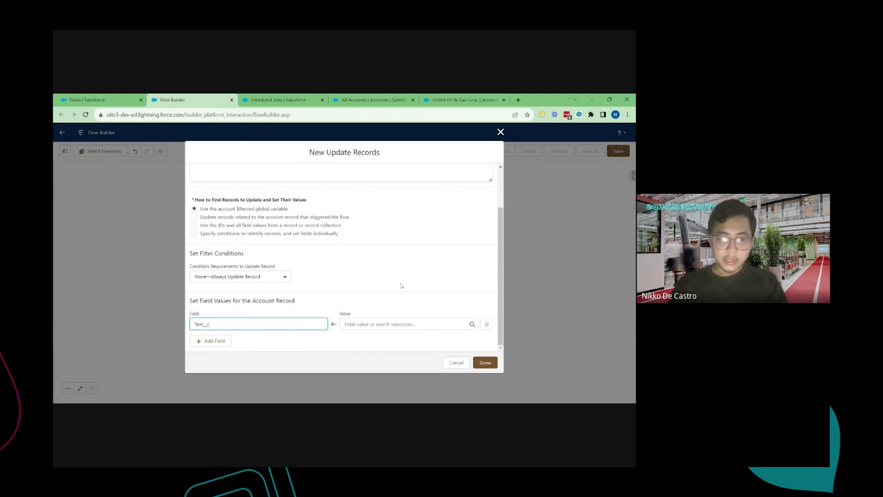
Type a trial value 'This test de' for Text__c, then clear it
{"action": "left_click", "coordinate": [395, 323]}
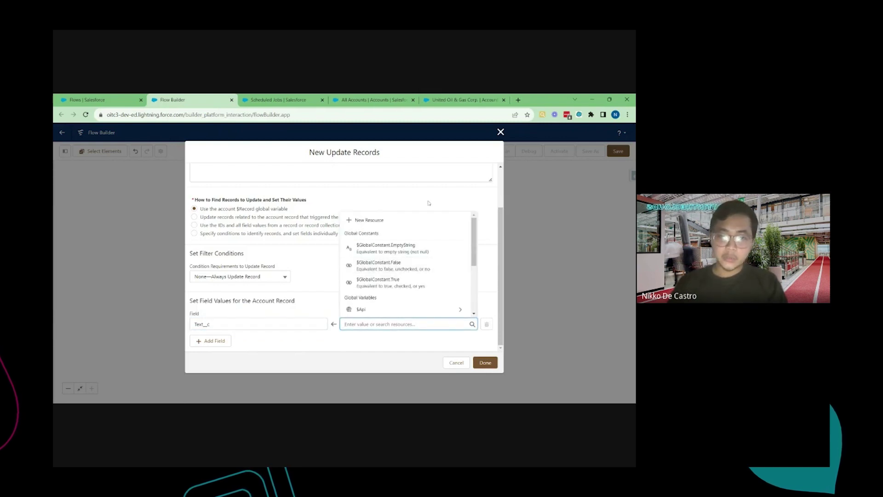
{"action": "left_click", "coordinate": [389, 363]}
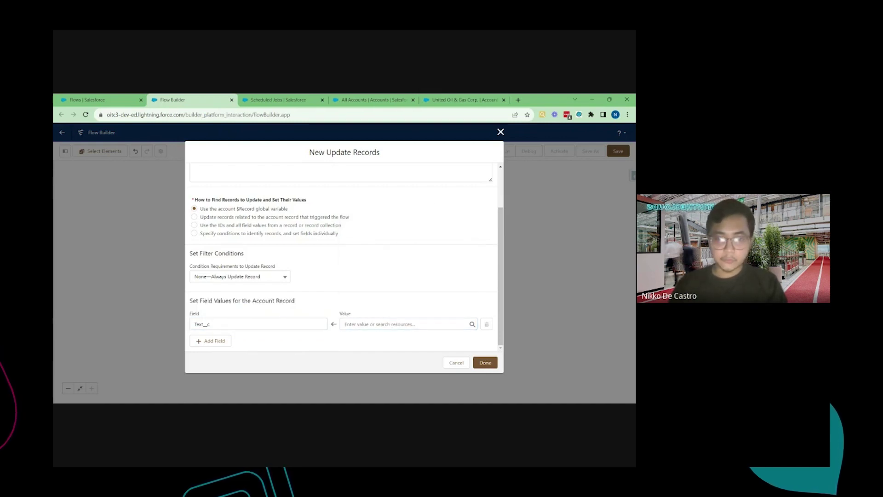
{"action": "left_click", "coordinate": [391, 324]}
{"action": "type", "text": "Thi"}
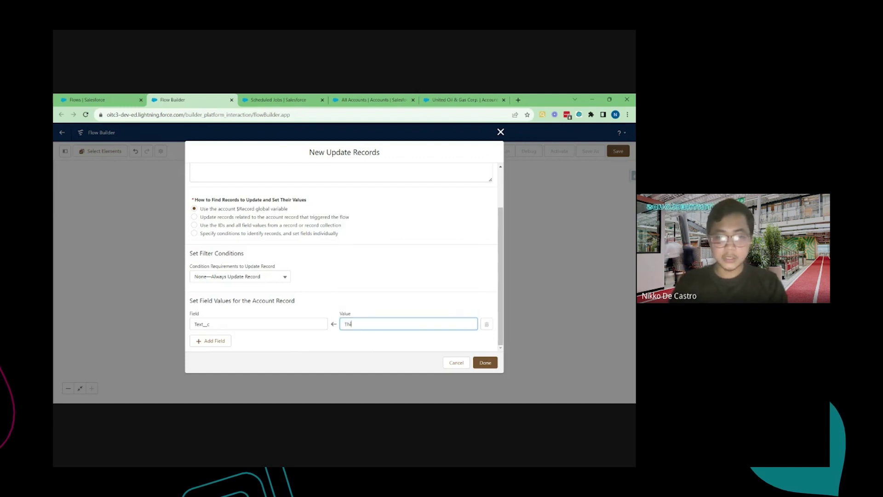
{"action": "type", "text": "s test demo"}
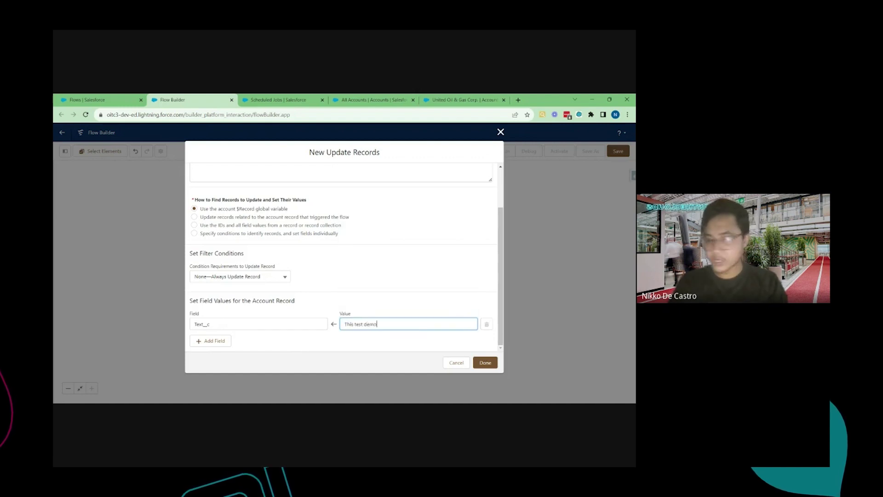
{"action": "key", "text": "ctrl+a"}
{"action": "key", "text": "BackSpace"}
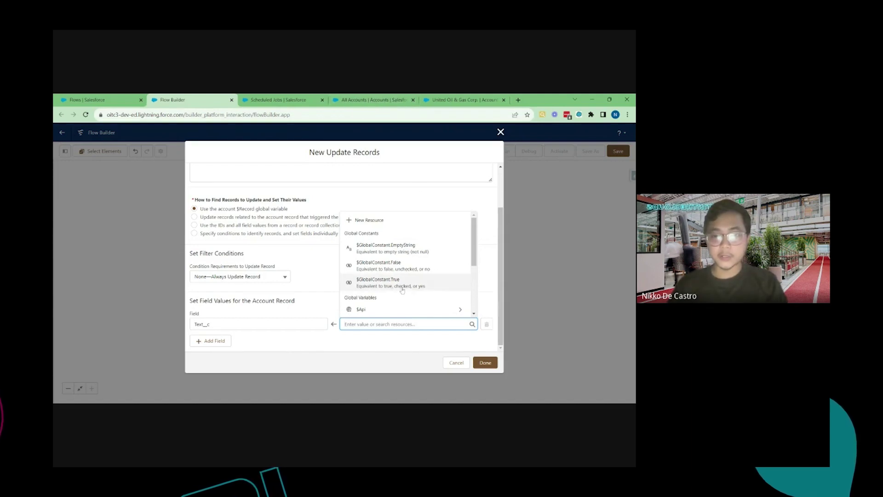
{"action": "scroll", "coordinate": [424, 299], "scroll_direction": "down", "scroll_amount": 5}
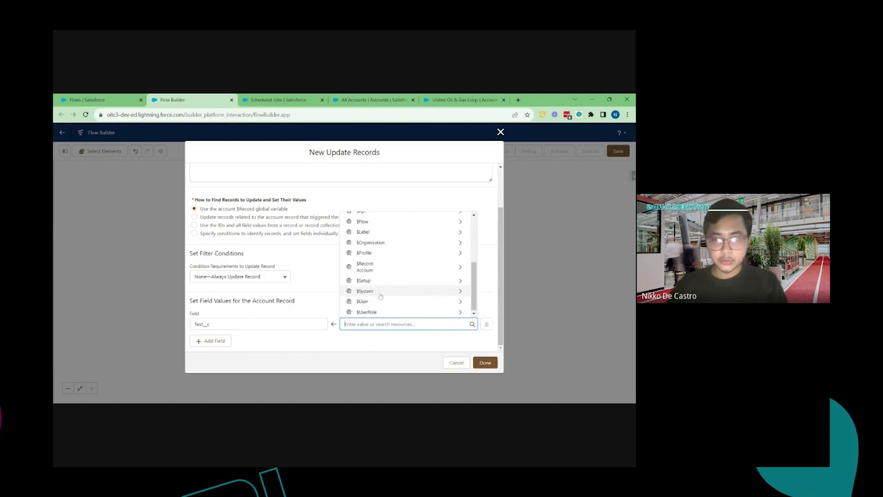
{"action": "scroll", "coordinate": [391, 299], "scroll_direction": "up", "scroll_amount": 5}
Try the triggering $Record as the value, clear it, and start a new resource instead
{"action": "left_click", "coordinate": [379, 358]}
{"action": "left_click", "coordinate": [382, 324]}
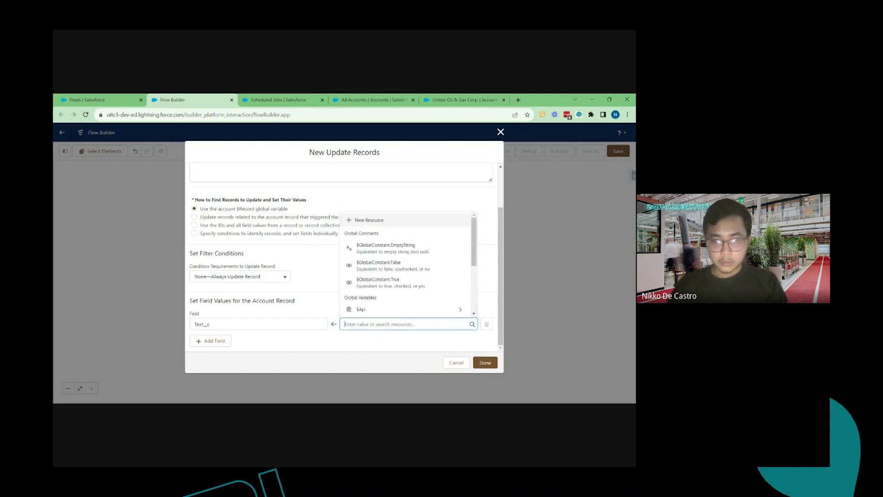
{"action": "type", "text": "rec"}
{"action": "left_click", "coordinate": [388, 311]}
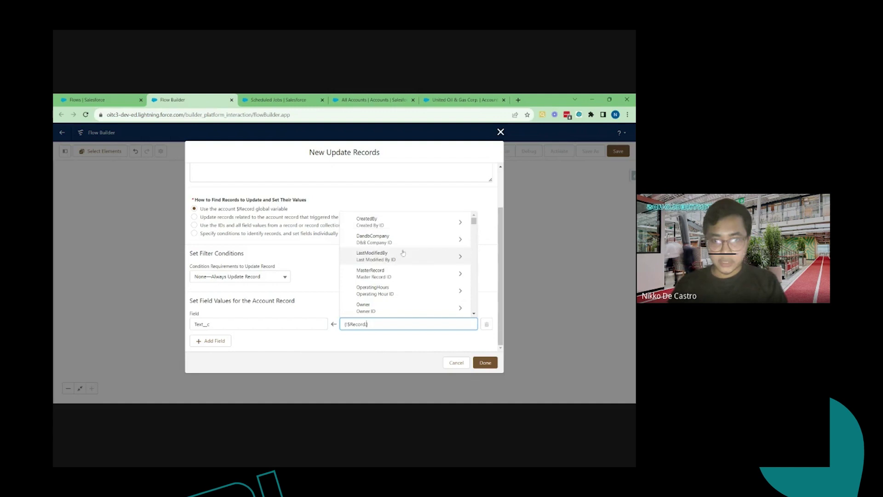
{"action": "left_click", "coordinate": [473, 314]}
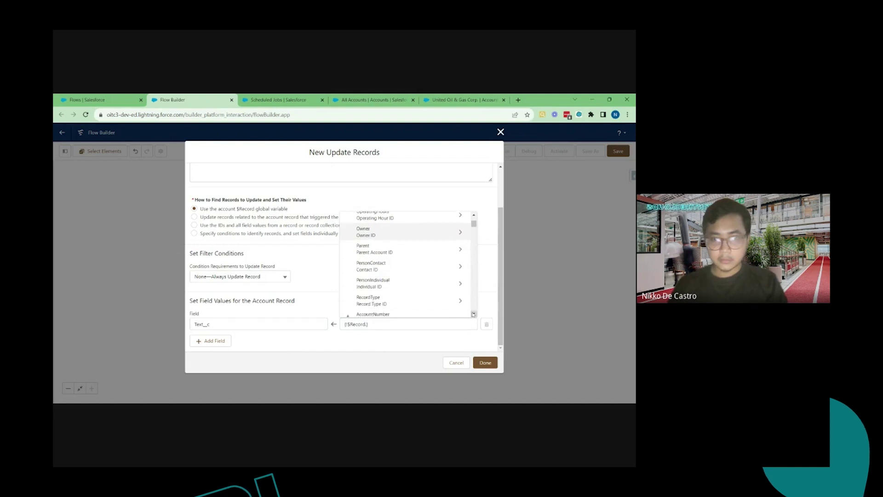
{"action": "key", "text": "Escape"}
{"action": "left_click", "coordinate": [368, 324]}
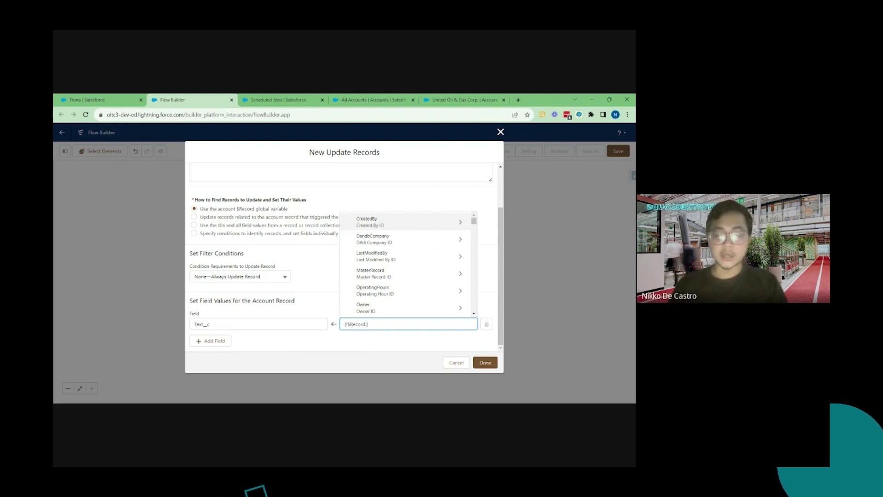
{"action": "key", "text": "ctrl+a"}
{"action": "key", "text": "BackSpace"}
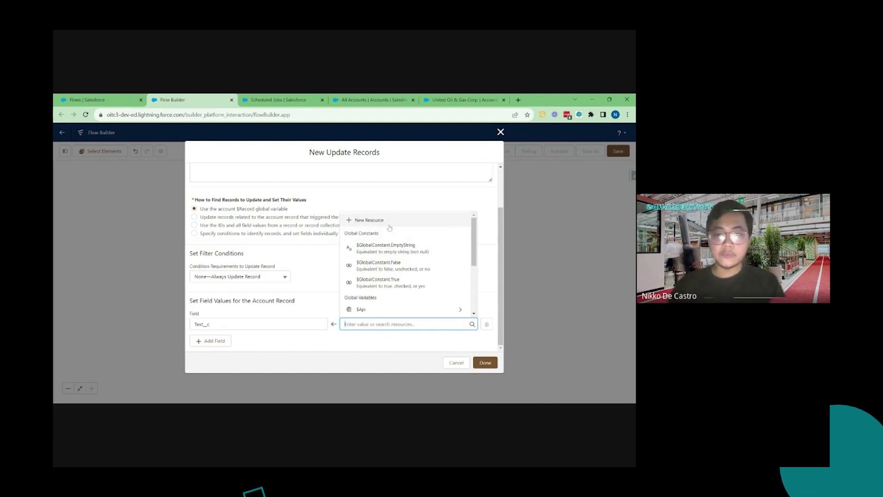
{"action": "left_click", "coordinate": [386, 220]}
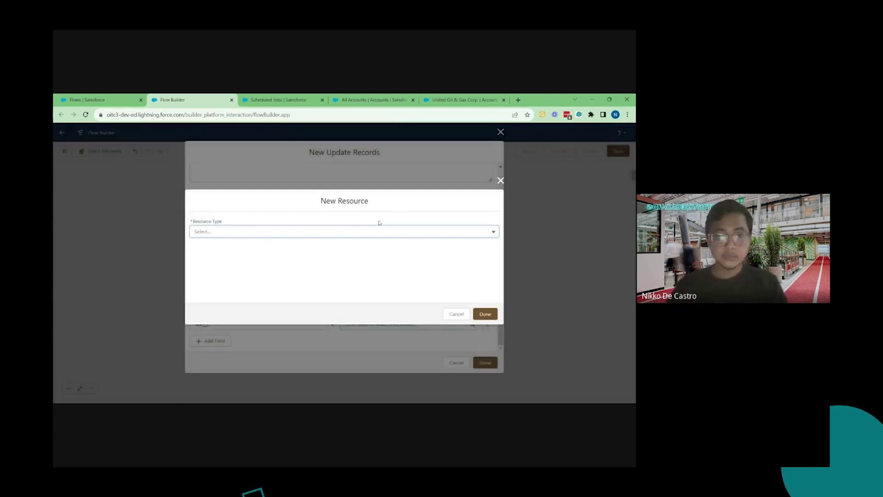
Set the new resource type to Formula, then cancel it without creating the resource
{"action": "left_click", "coordinate": [255, 233]}
{"action": "left_click", "coordinate": [226, 281]}
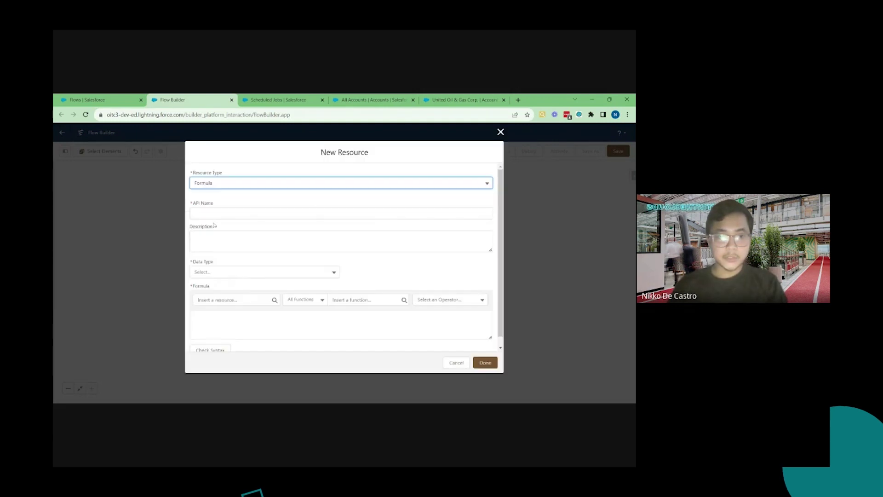
{"action": "left_click", "coordinate": [258, 322]}
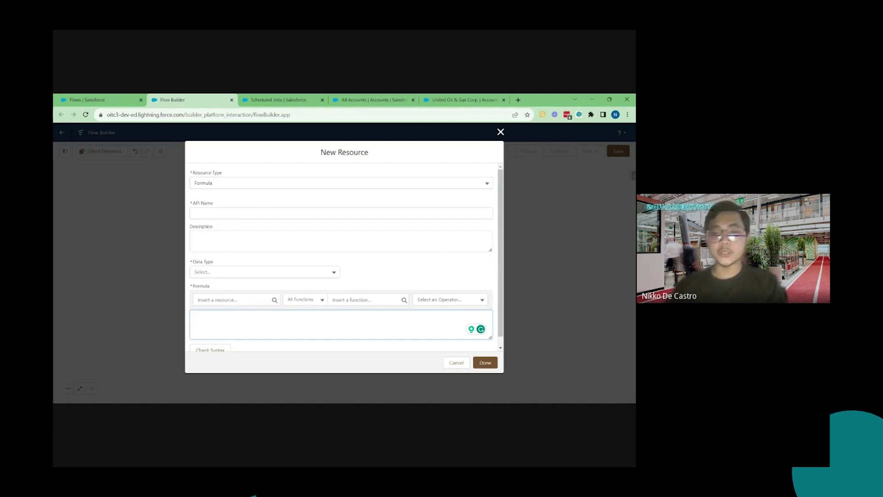
{"action": "key", "text": "Escape"}
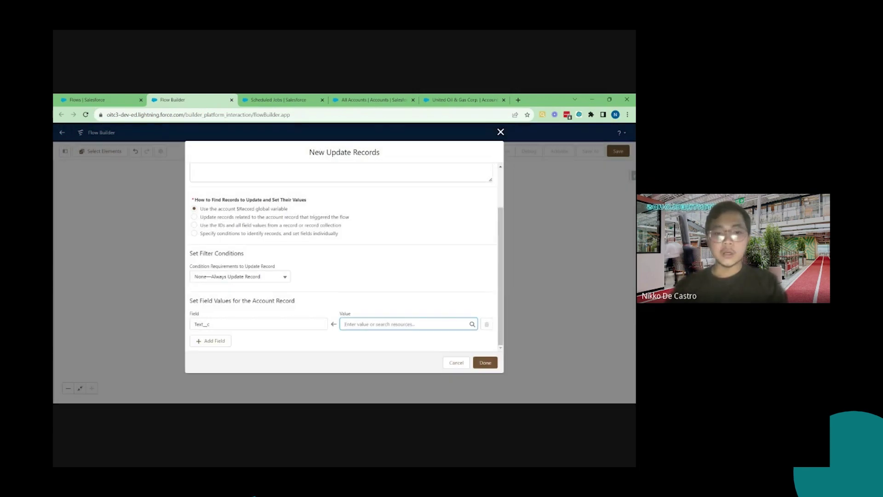
Set Text__c's value to 'This test demo' and place the Update Account Records element on the canvas
{"action": "left_click", "coordinate": [379, 272]}
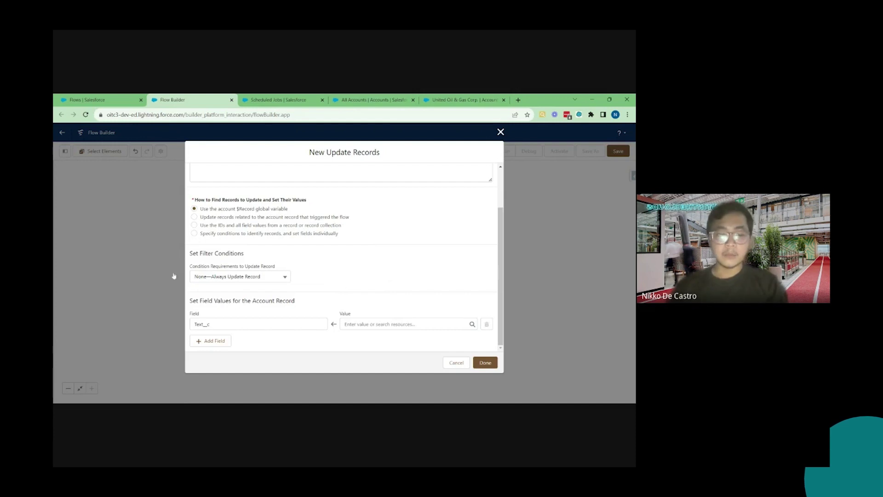
{"action": "left_click", "coordinate": [371, 323]}
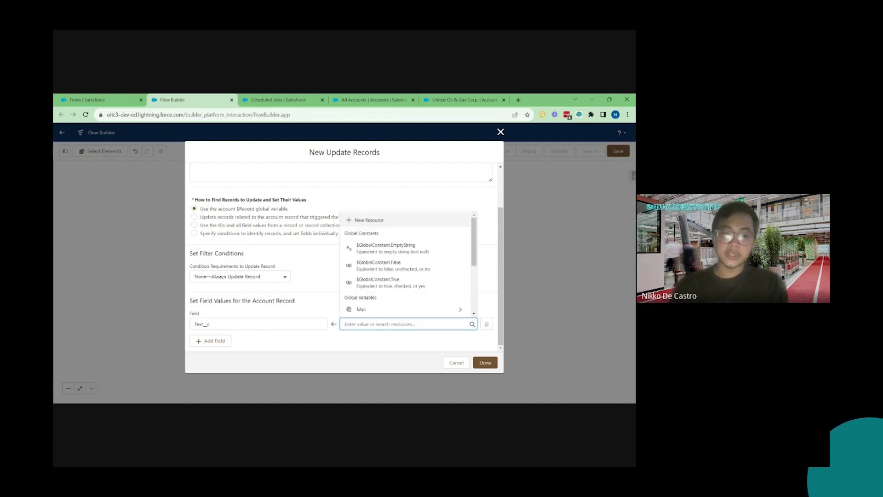
{"action": "type", "text": "This test d"}
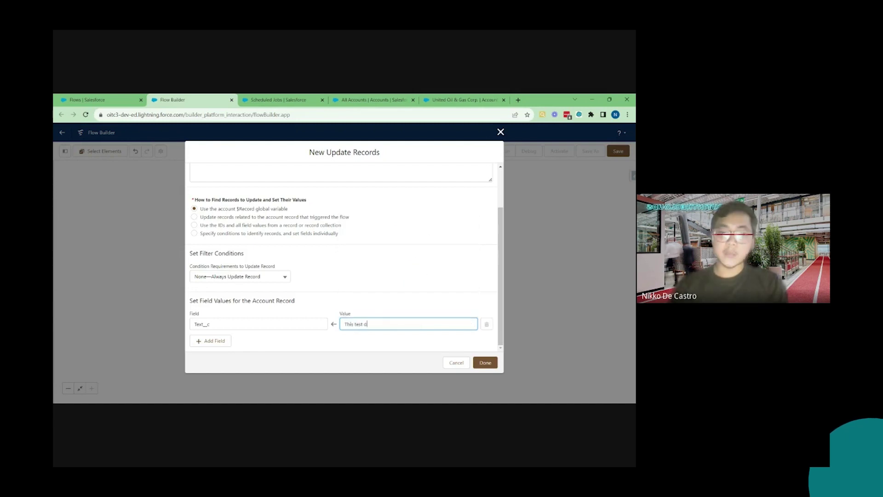
{"action": "type", "text": "emo"}
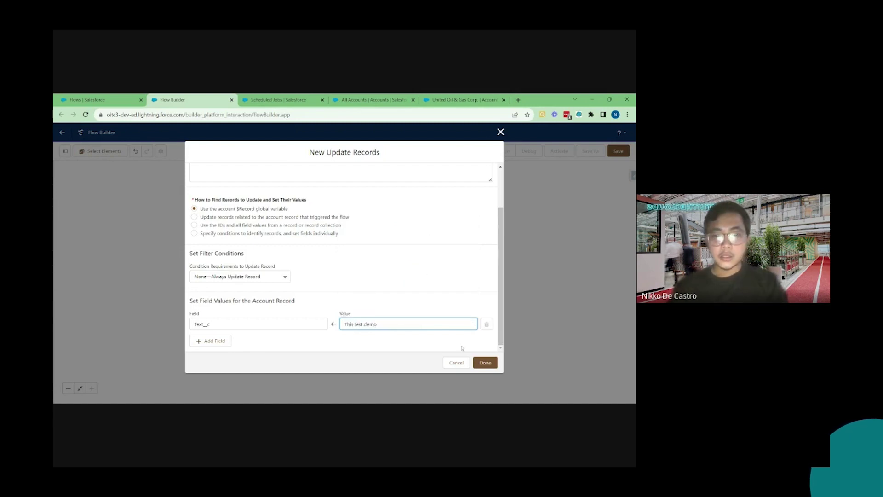
{"action": "left_click", "coordinate": [484, 363]}
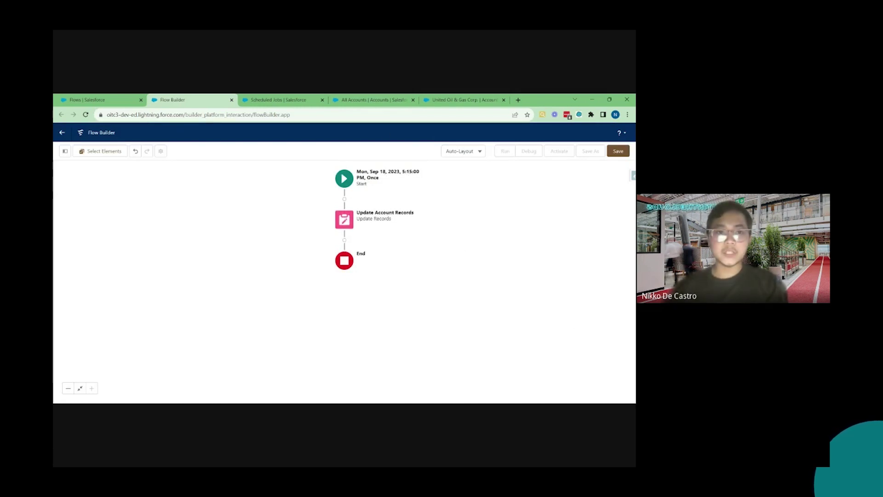
Save the flow as 'Scheduled Flow Mass Update', activate it, and go to Scheduled Jobs
{"action": "left_click", "coordinate": [372, 99]}
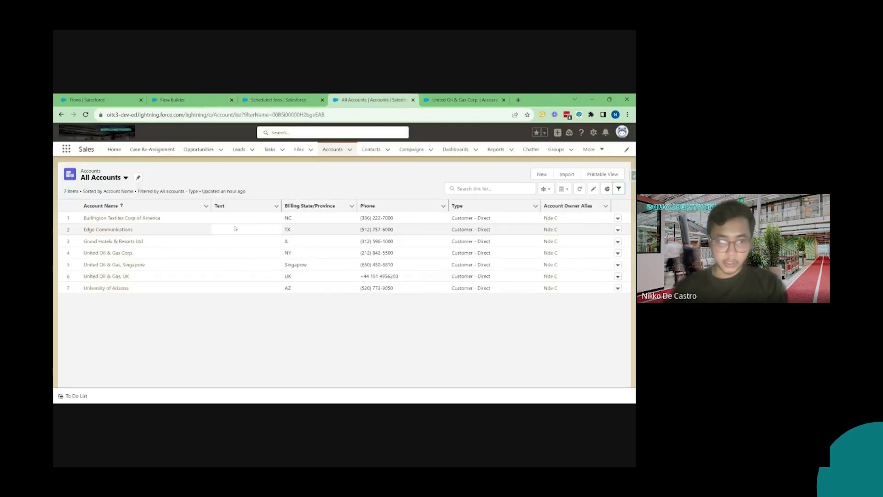
{"action": "left_click", "coordinate": [207, 98]}
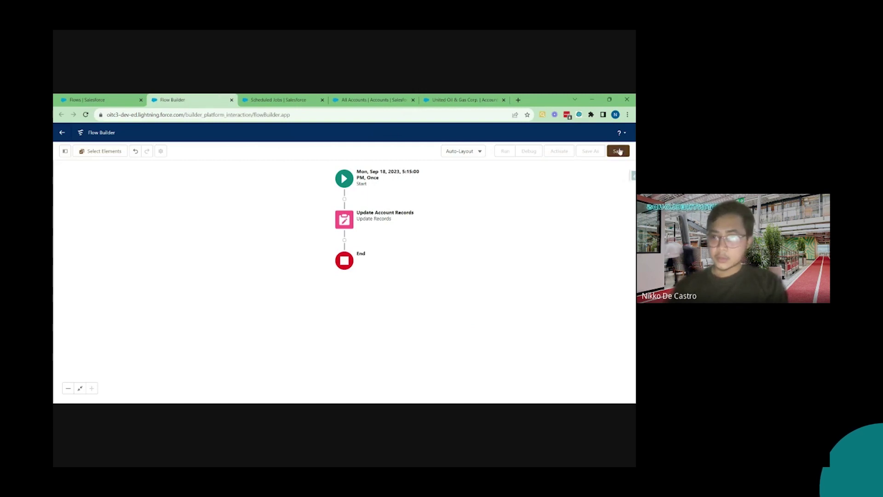
{"action": "left_click", "coordinate": [618, 151]}
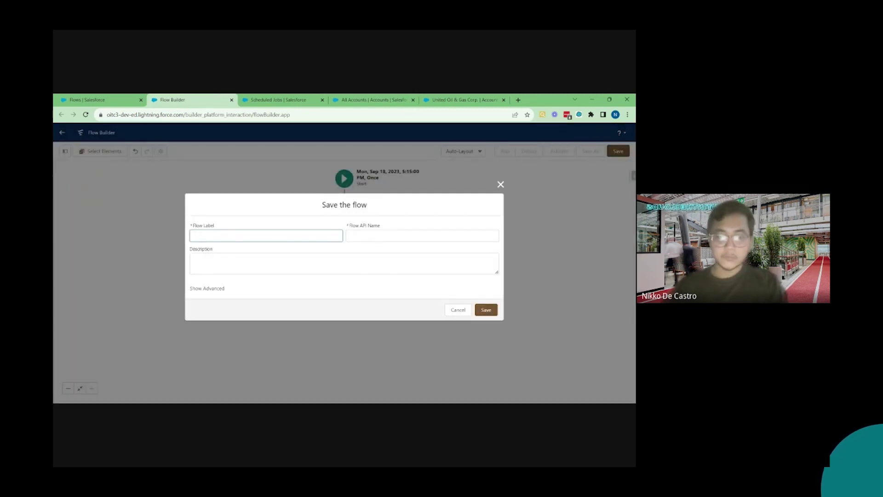
{"action": "type", "text": "Schedu"}
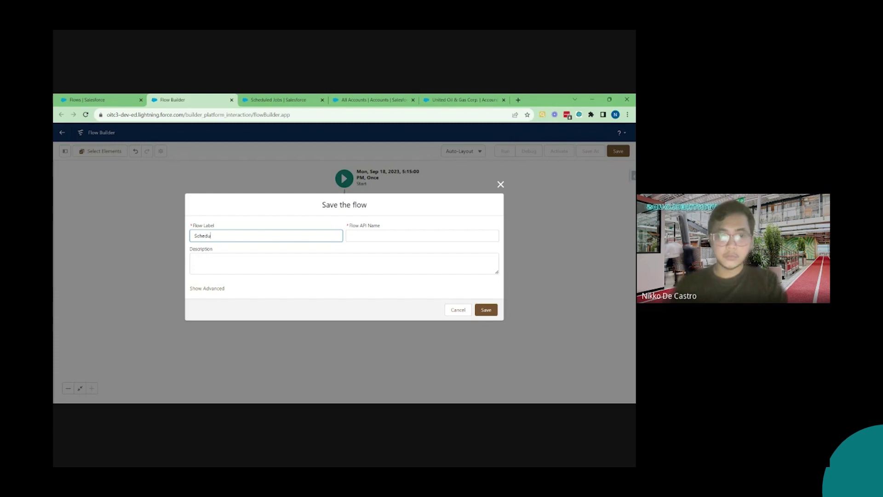
{"action": "type", "text": "led Flow M"}
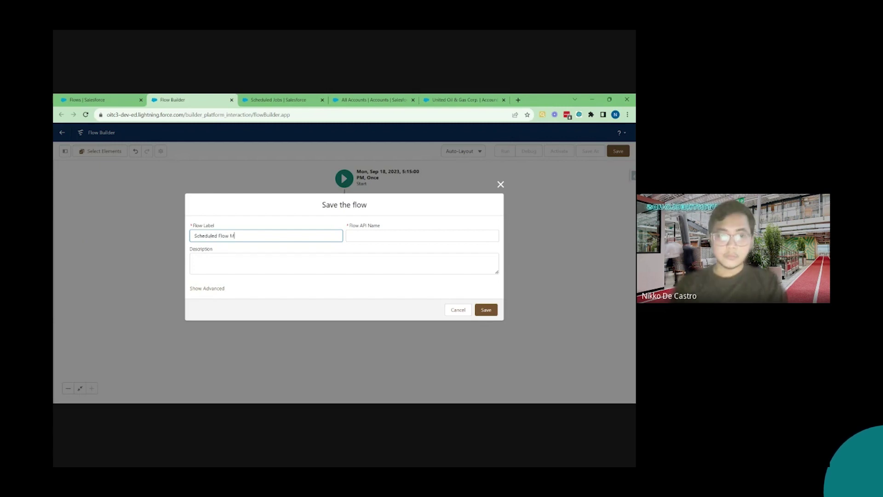
{"action": "type", "text": "ass Update"}
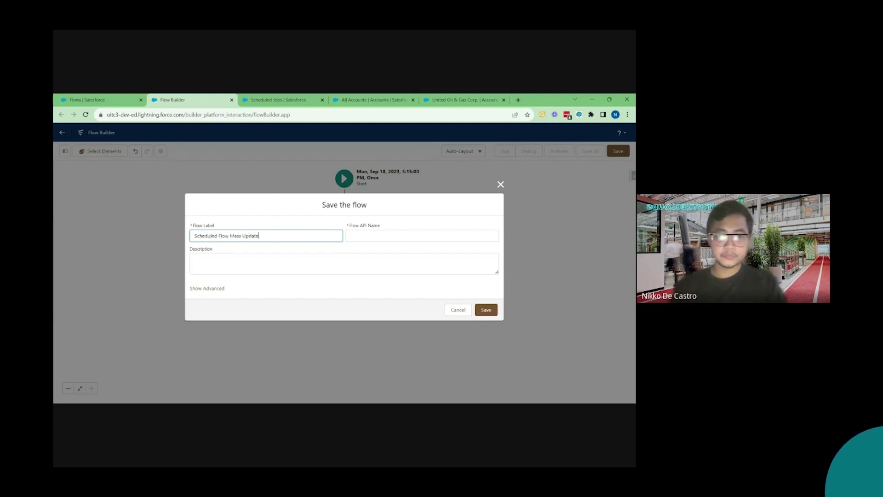
{"action": "left_click", "coordinate": [532, 314]}
{"action": "left_click", "coordinate": [487, 310]}
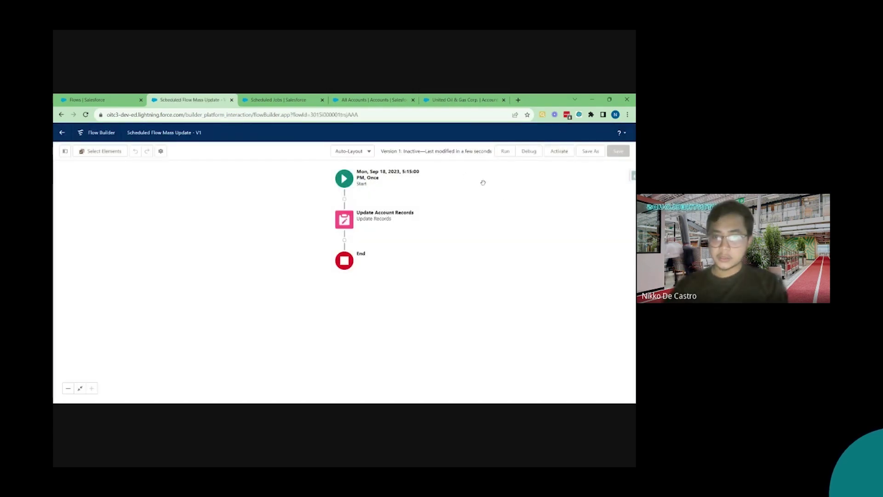
{"action": "left_click", "coordinate": [559, 151]}
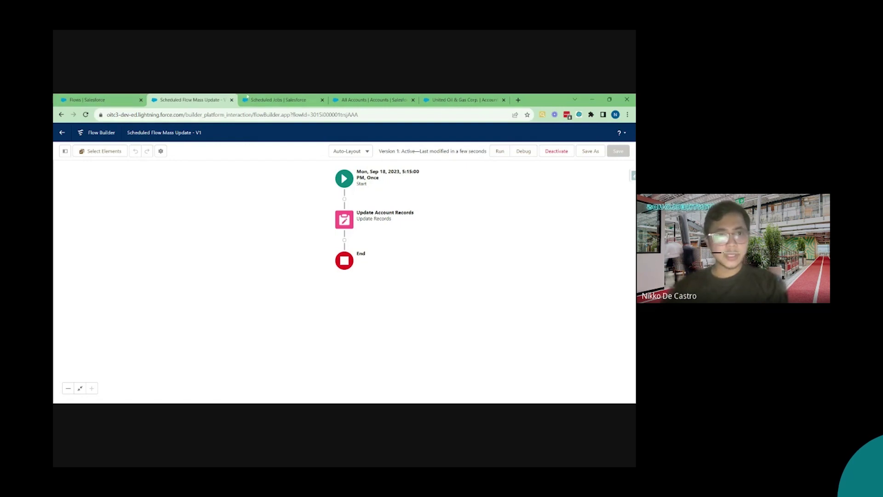
{"action": "left_click", "coordinate": [256, 97]}
Find 'scheduled' in Setup Quick Find, open the Scheduled Jobs page and reload it
{"action": "left_click", "coordinate": [97, 170]}
{"action": "type", "text": "sc"}
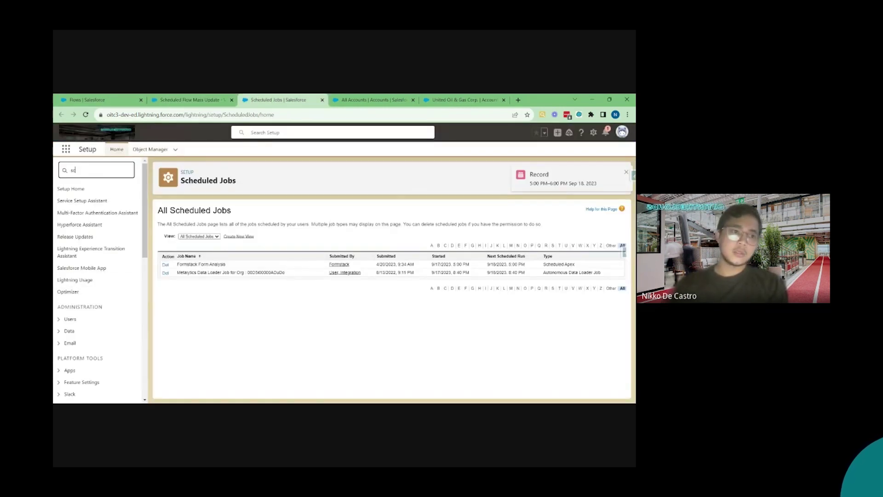
{"action": "type", "text": "jedu"}
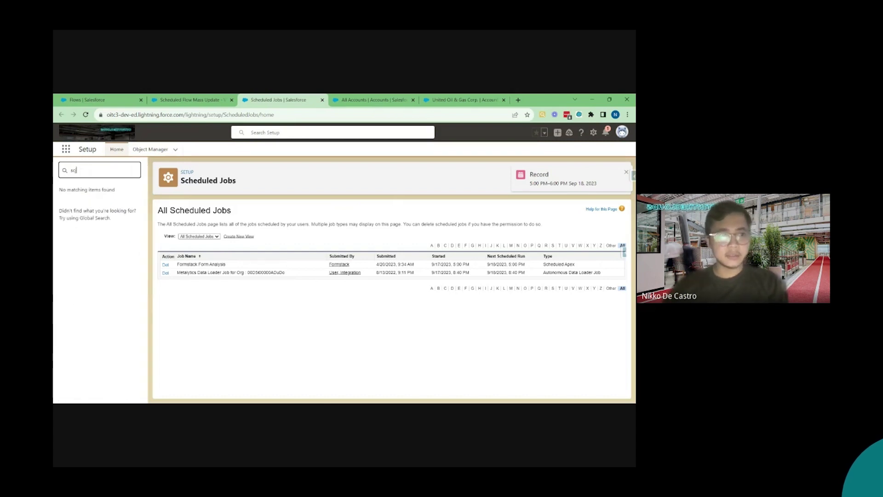
{"action": "type", "text": "heduled"}
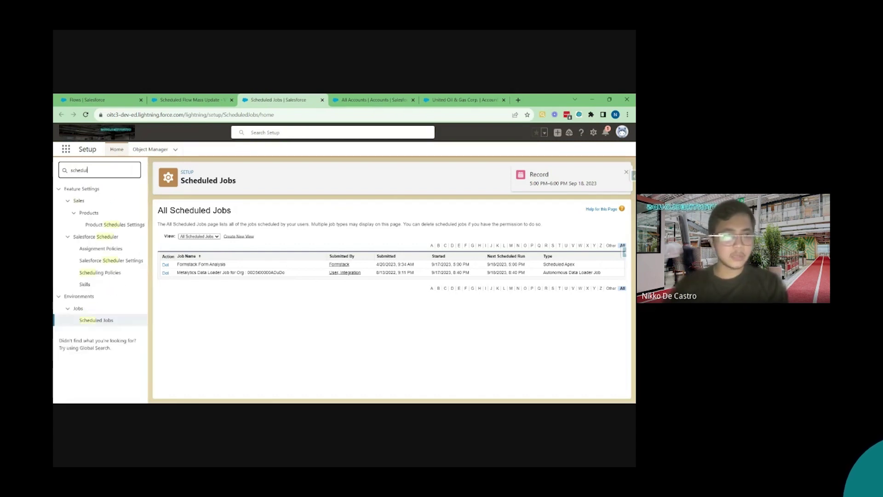
{"action": "left_click", "coordinate": [96, 213]}
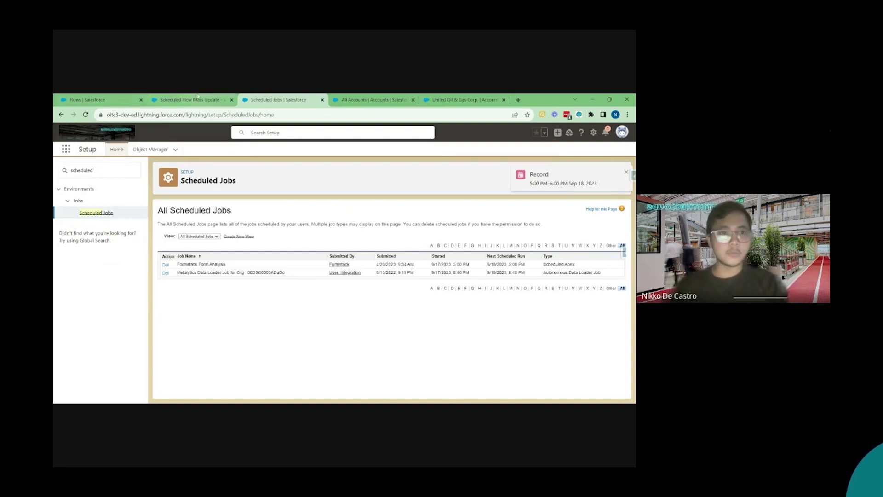
{"action": "left_click", "coordinate": [86, 114]}
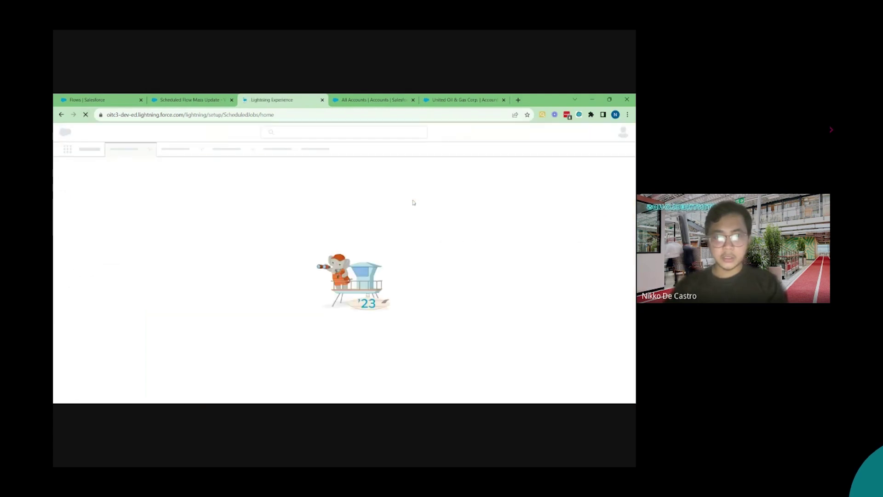
Copy the flow name 'Scheduled Flow Mass Update' and search the Scheduled Jobs page for it
{"action": "left_click", "coordinate": [198, 99]}
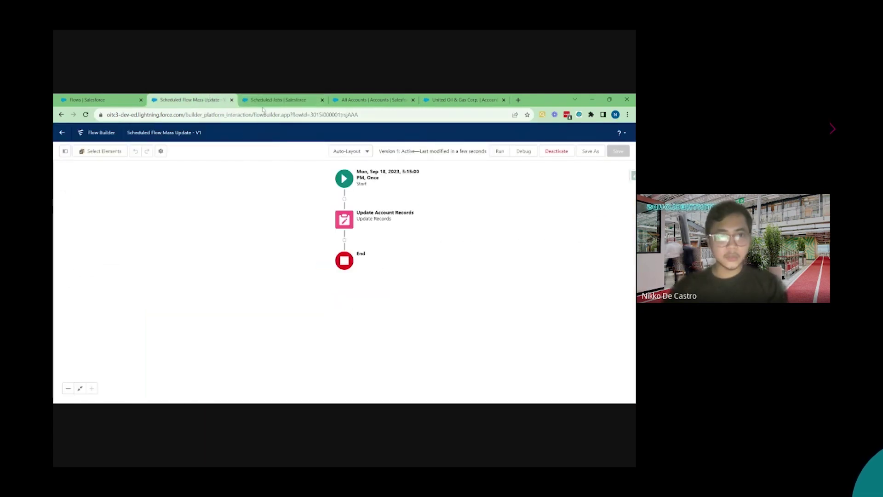
{"action": "left_click_drag", "start_coordinate": [191, 132], "coordinate": [129, 133]}
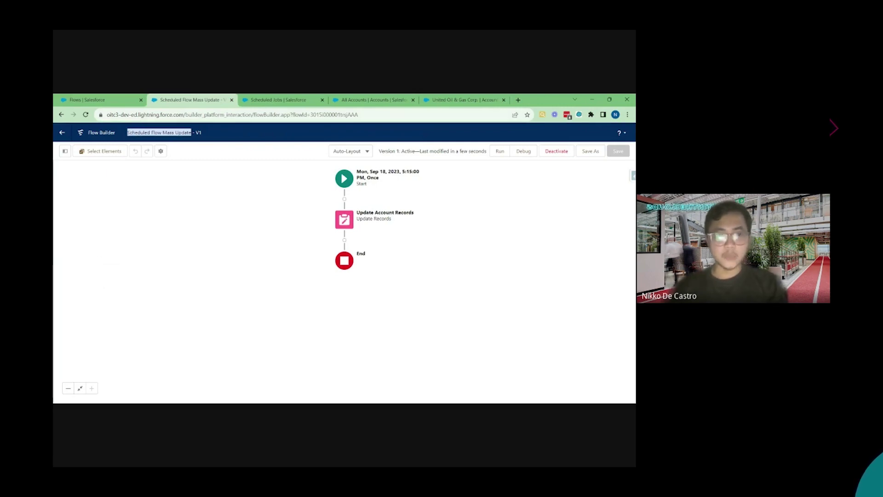
{"action": "key", "text": "ctrl+c"}
{"action": "key", "text": "ctrl+Tab"}
{"action": "key", "text": "ctrl+f"}
{"action": "key", "text": "ctrl+v"}
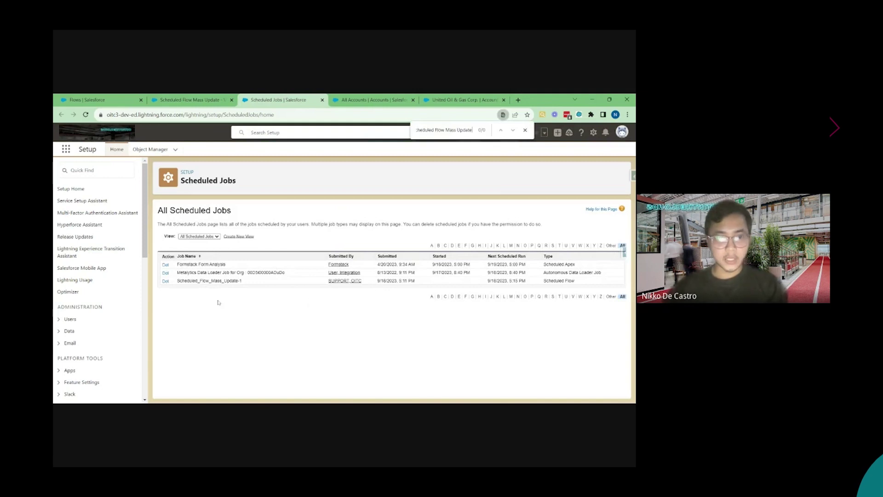
Check the Scheduled_Flow_Mass_Update-1 job's name and submitted time, next run 9/18/2023, 5:15 PM
{"action": "left_click", "coordinate": [525, 130]}
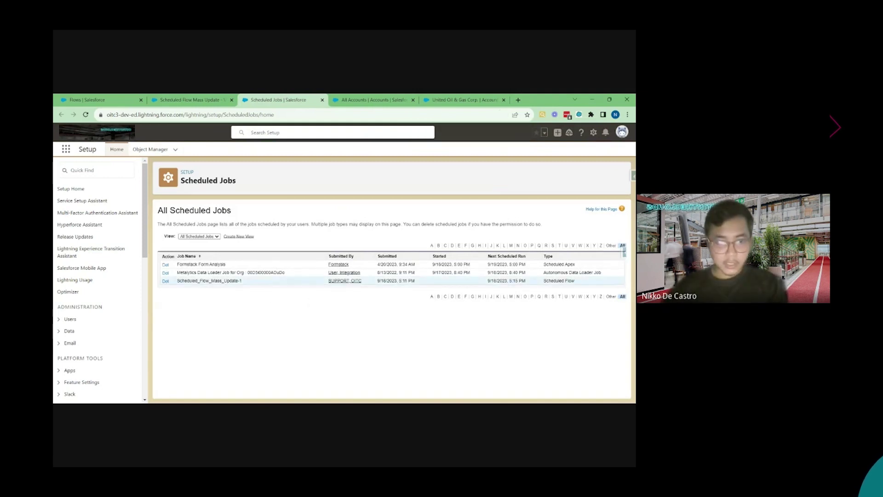
{"action": "left_click_drag", "start_coordinate": [242, 281], "coordinate": [176, 281]}
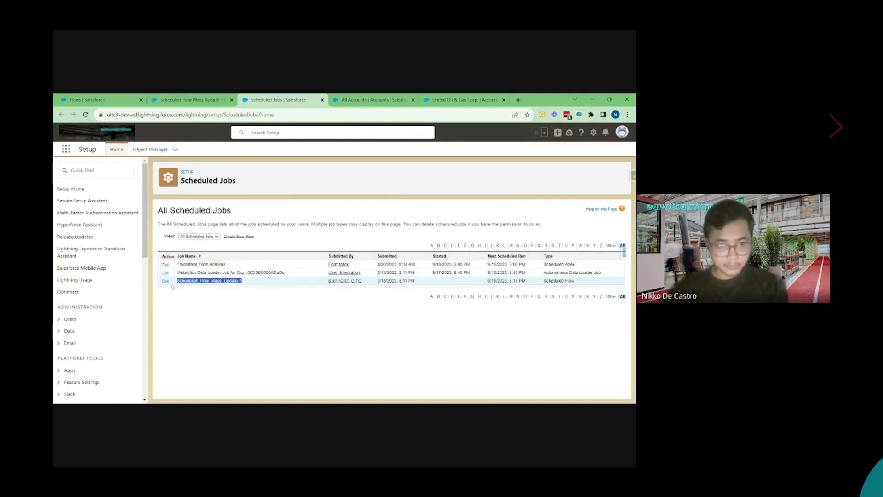
{"action": "left_click", "coordinate": [440, 319]}
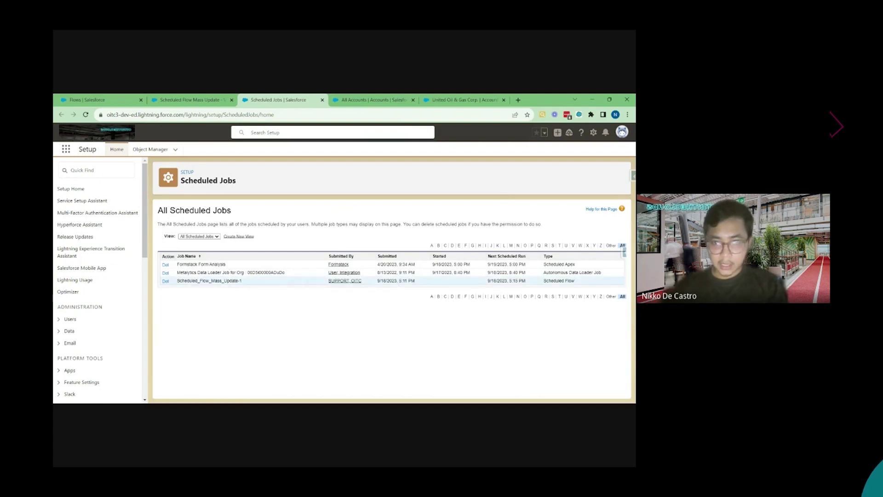
{"action": "left_click_drag", "start_coordinate": [416, 281], "coordinate": [403, 281]}
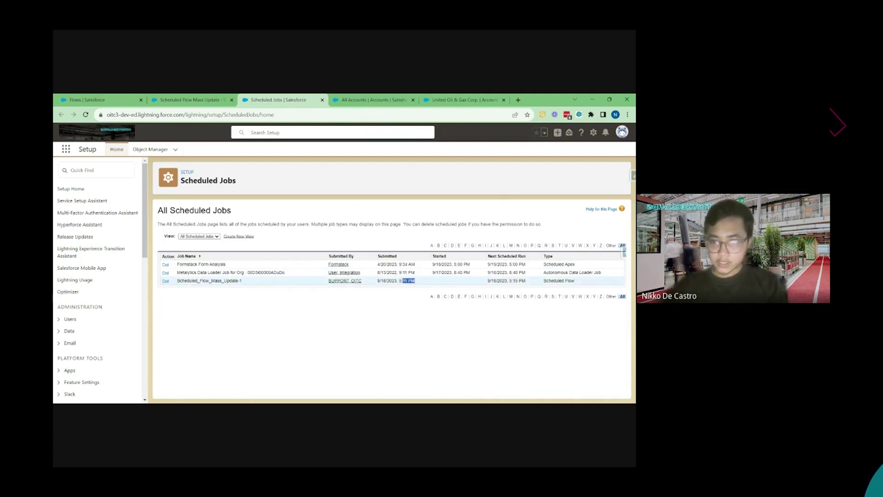
{"action": "left_click", "coordinate": [415, 281]}
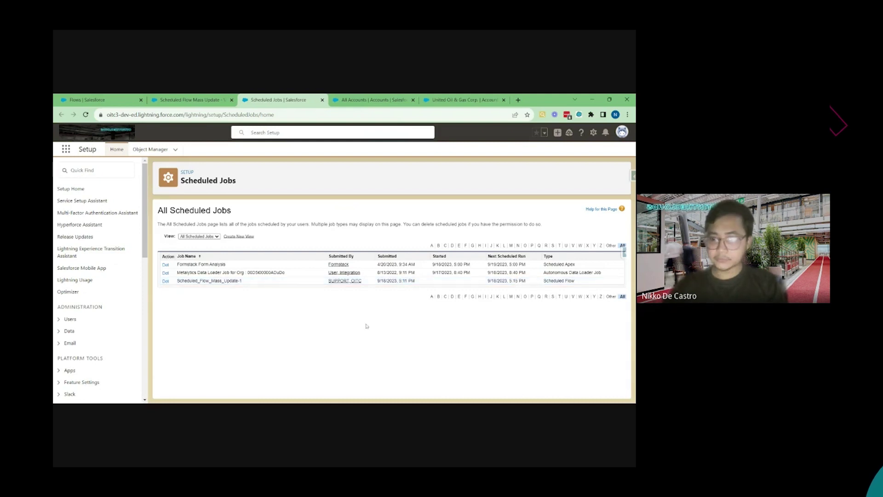
{"action": "left_click", "coordinate": [379, 98]}
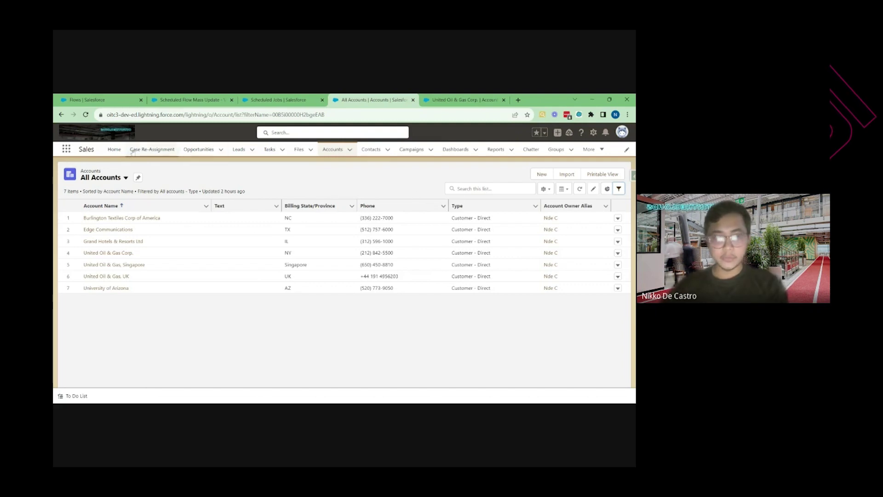
Close the United Oil & Gas Corp. tab, glance at the Flows list, and reopen Scheduled Flow Mass Update
{"action": "left_click", "coordinate": [198, 101]}
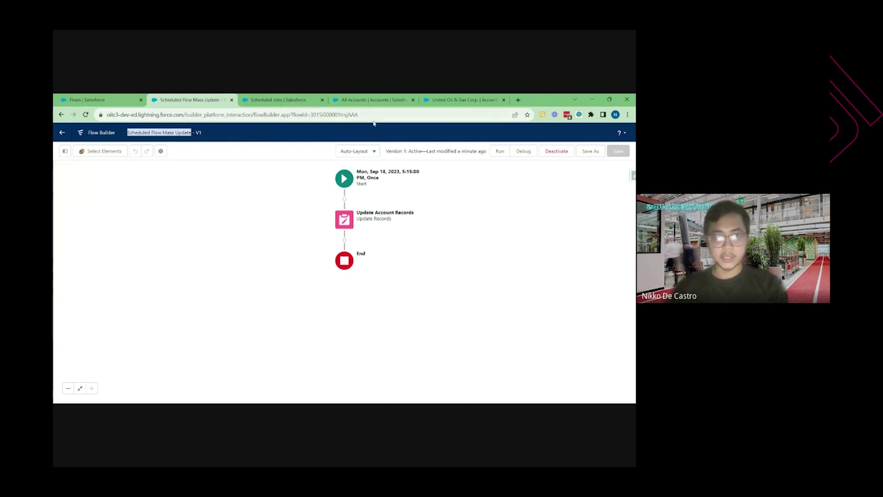
{"action": "left_click", "coordinate": [504, 100]}
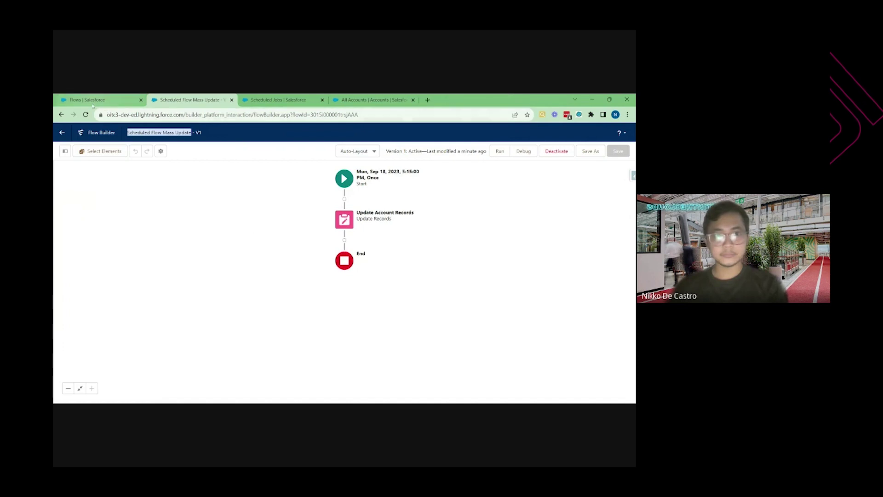
{"action": "left_click", "coordinate": [91, 101]}
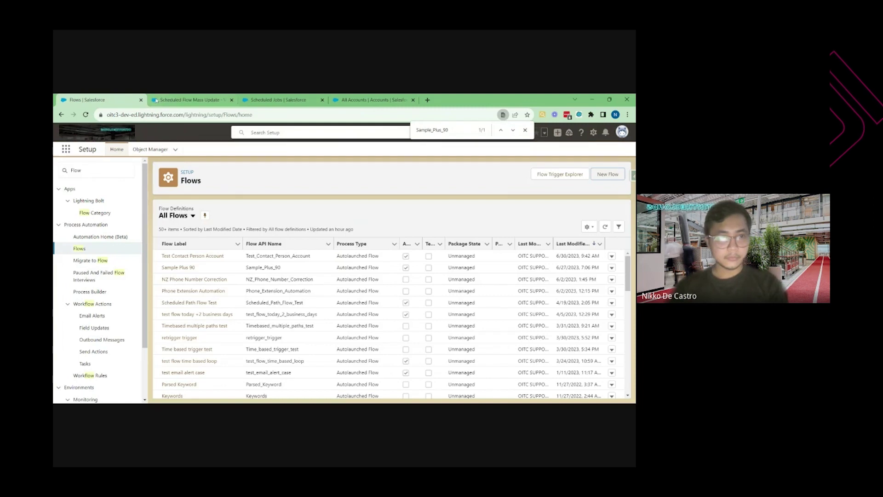
{"action": "left_click", "coordinate": [179, 102]}
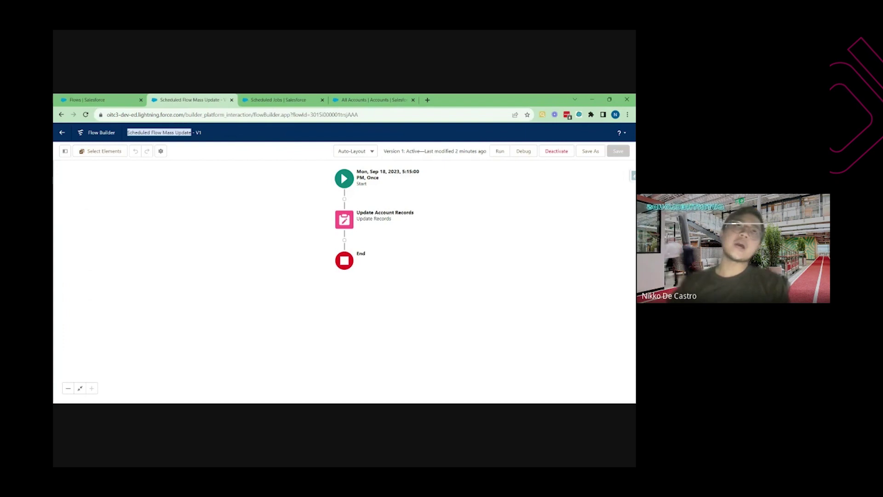
Browse the Add Element list after Start, then return to the refreshed Scheduled Jobs list
{"action": "left_click", "coordinate": [345, 200]}
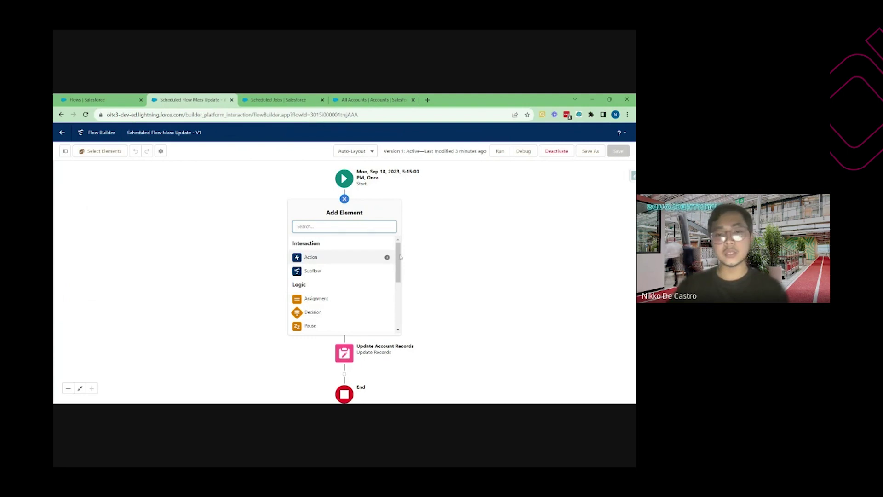
{"action": "left_click_drag", "start_coordinate": [399, 257], "coordinate": [404, 276]}
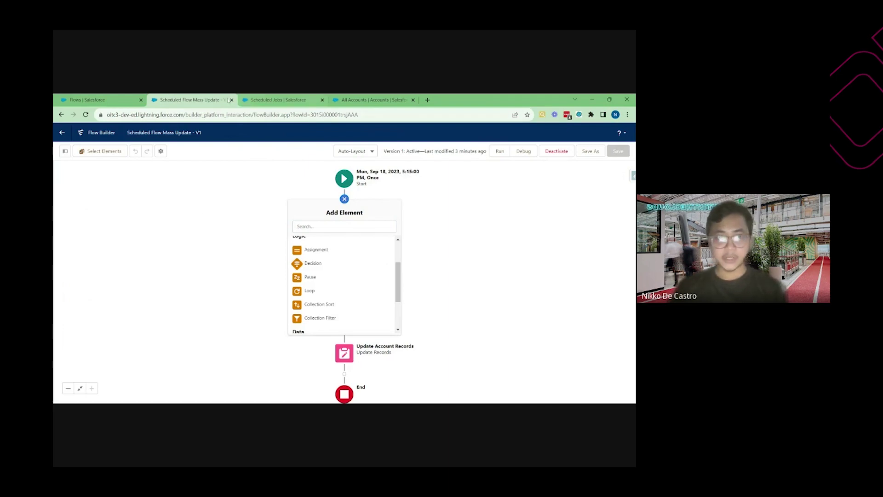
{"action": "left_click", "coordinate": [265, 97]}
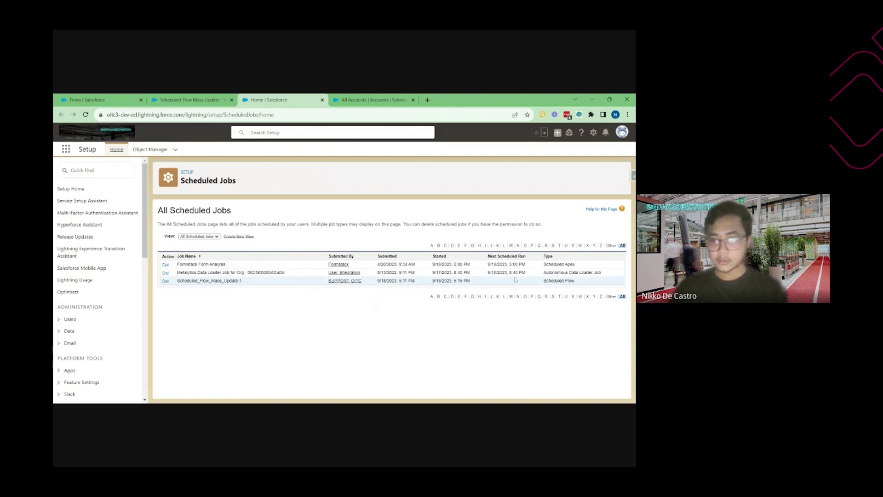
Confirm the job started 9/18/2023, 5:15 PM and compare it with the Start element's schedule
{"action": "left_click_drag", "start_coordinate": [471, 281], "coordinate": [433, 281]}
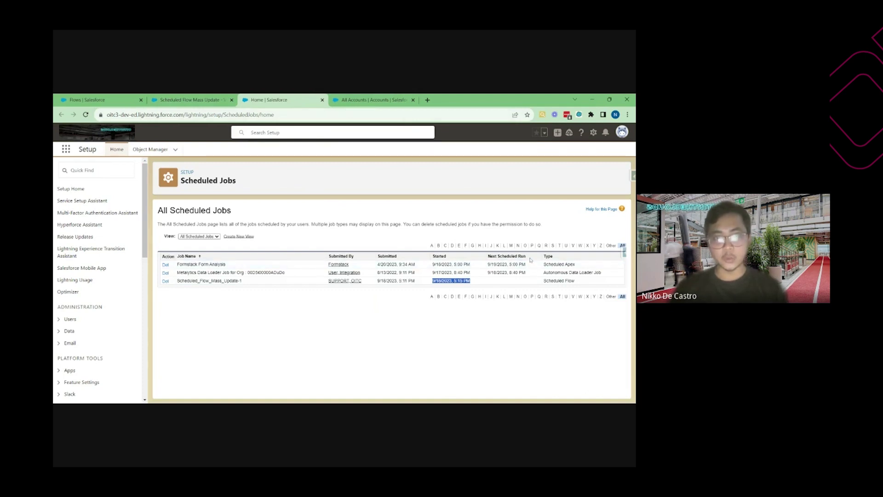
{"action": "key", "text": "ctrl+shift+Tab"}
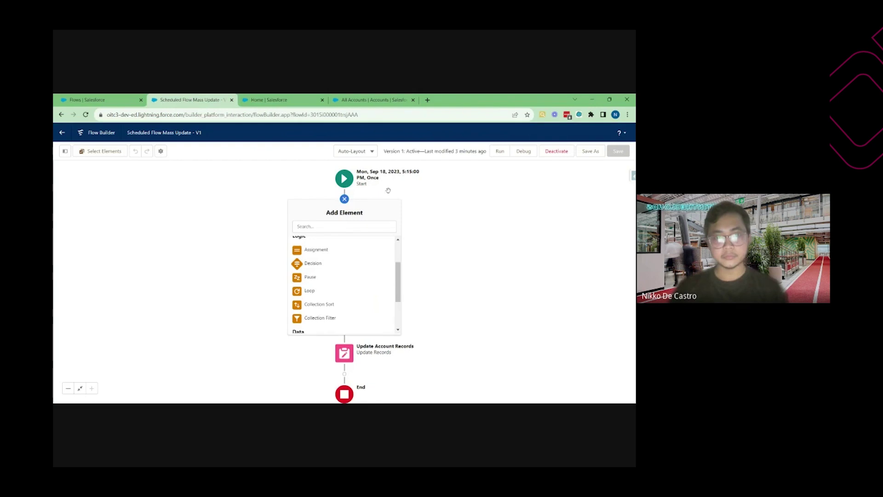
{"action": "left_click", "coordinate": [344, 179]}
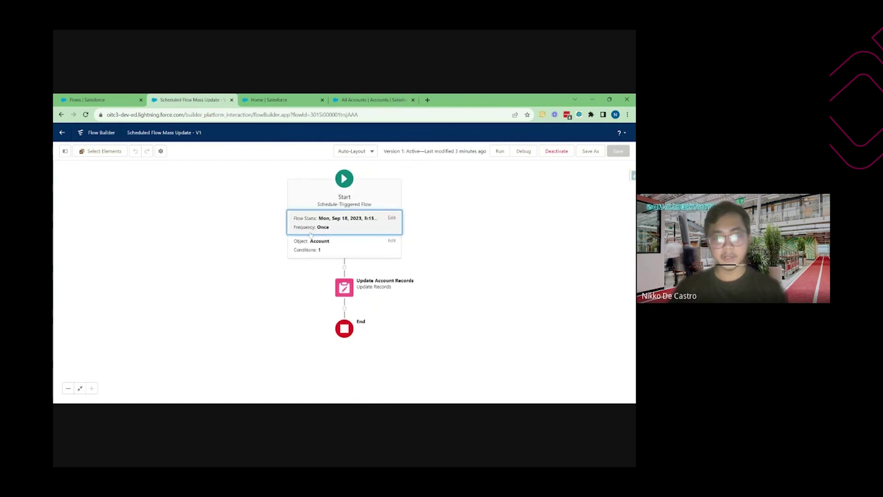
{"action": "key", "text": "ctrl+Tab"}
{"action": "key", "text": "ctrl+Tab"}
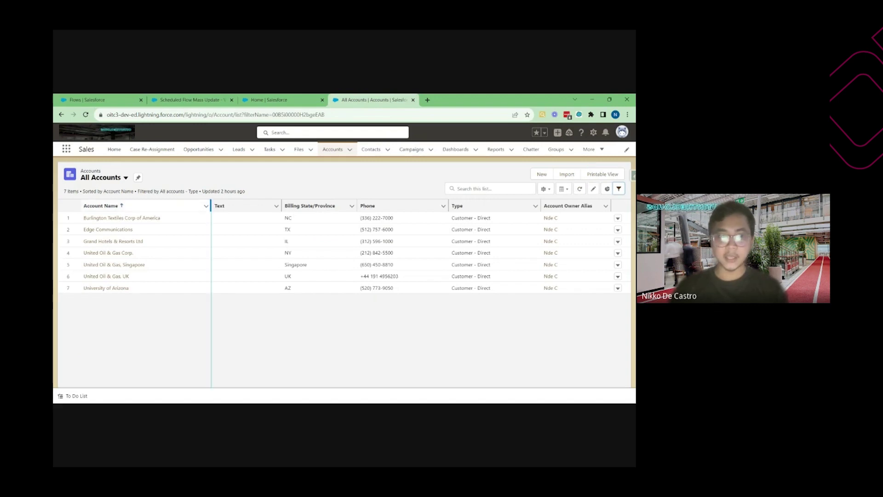
Refresh the All Accounts list view to load the updated Text values
{"action": "left_click", "coordinate": [580, 189]}
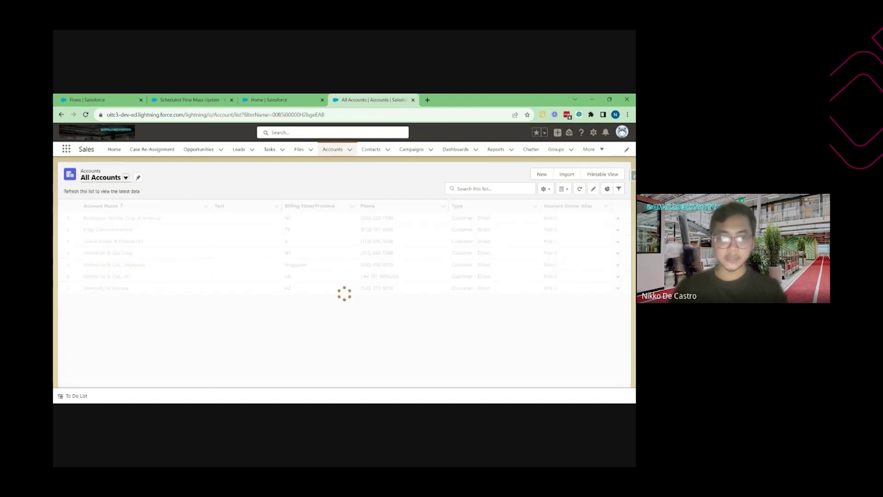